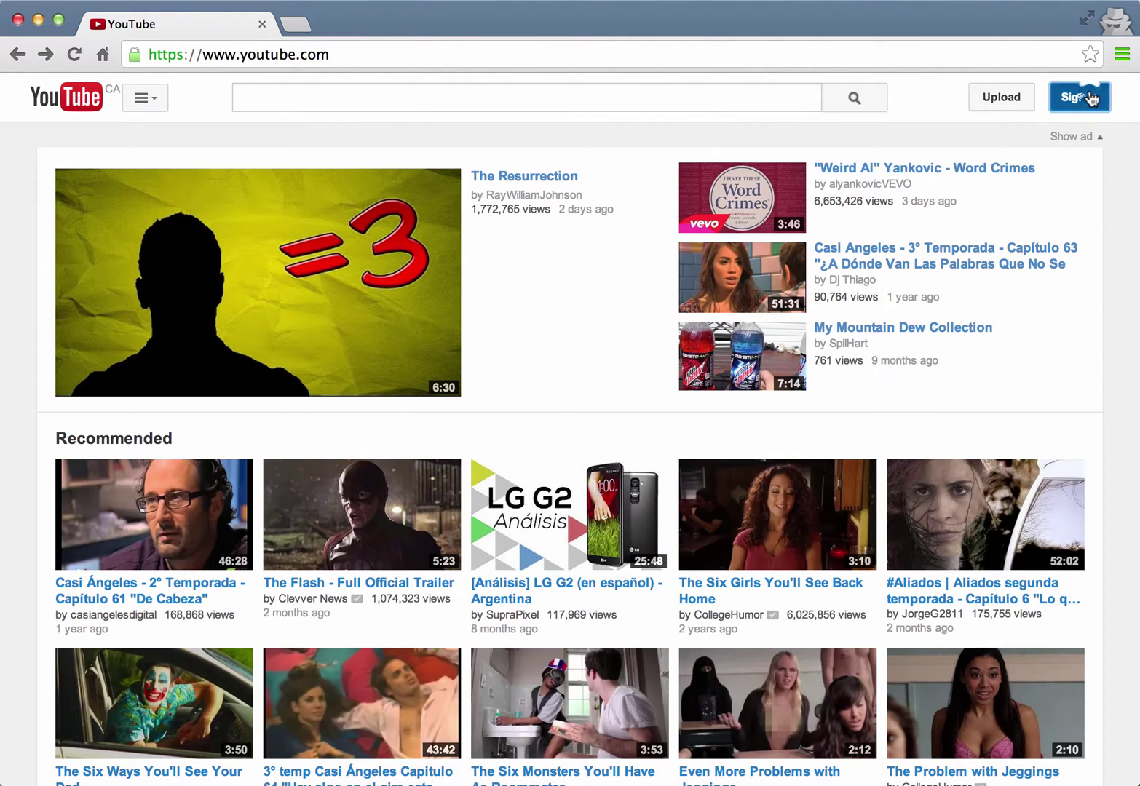
- Sign in to the YouTube account by entering the account password
left_click(1075, 96)
left_click(563, 500)
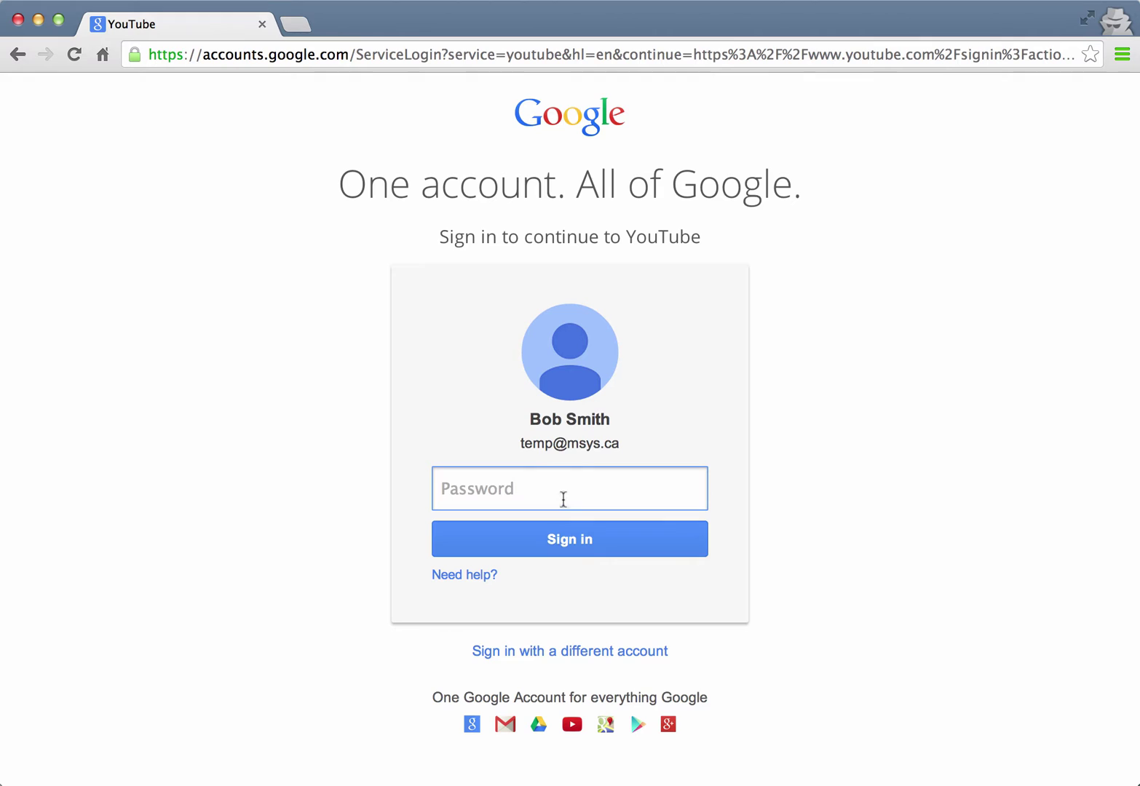
type("•••••••••••")
key("Return")
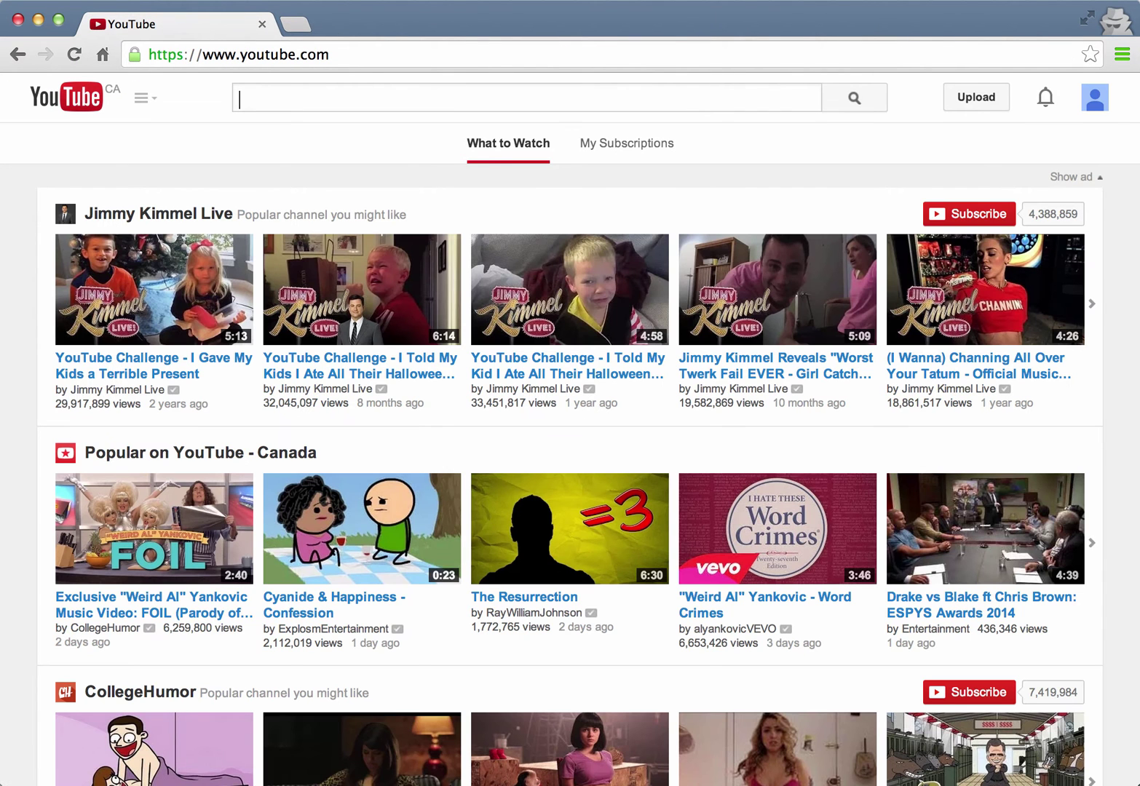
- Reach YouTube's upload page, with a brief detour into the Video Editor
left_click(976, 102)
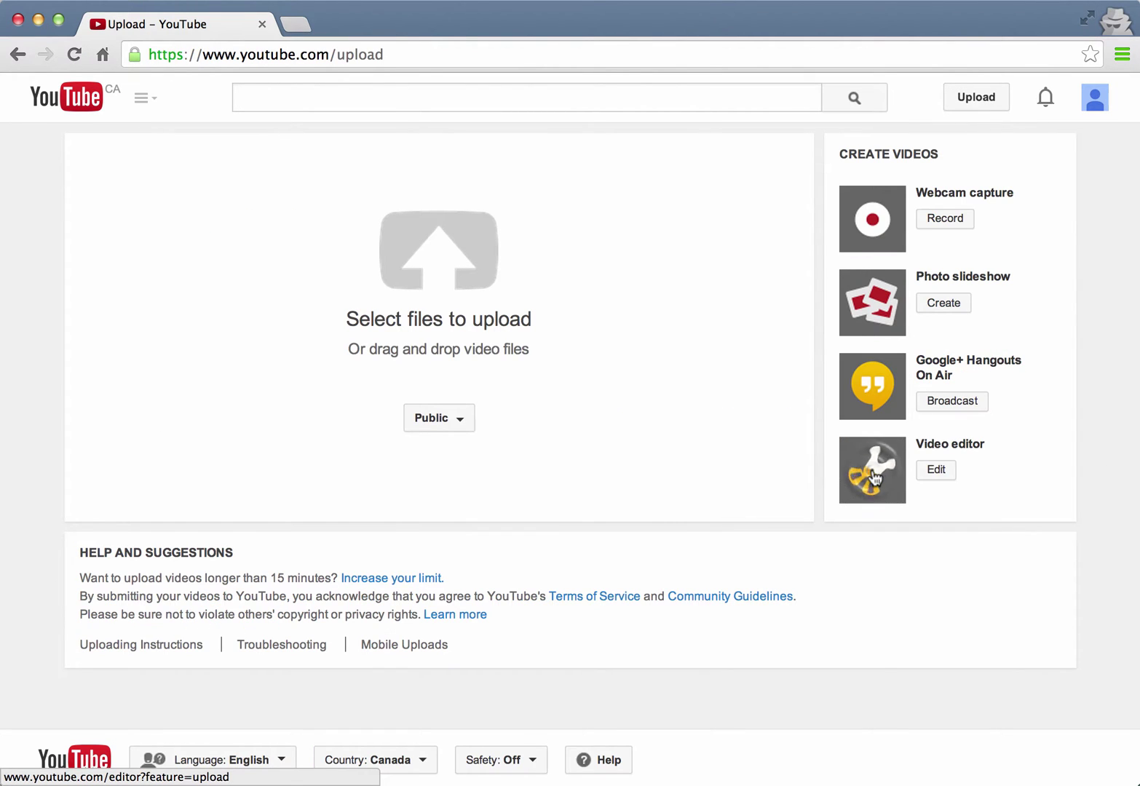
left_click(874, 473)
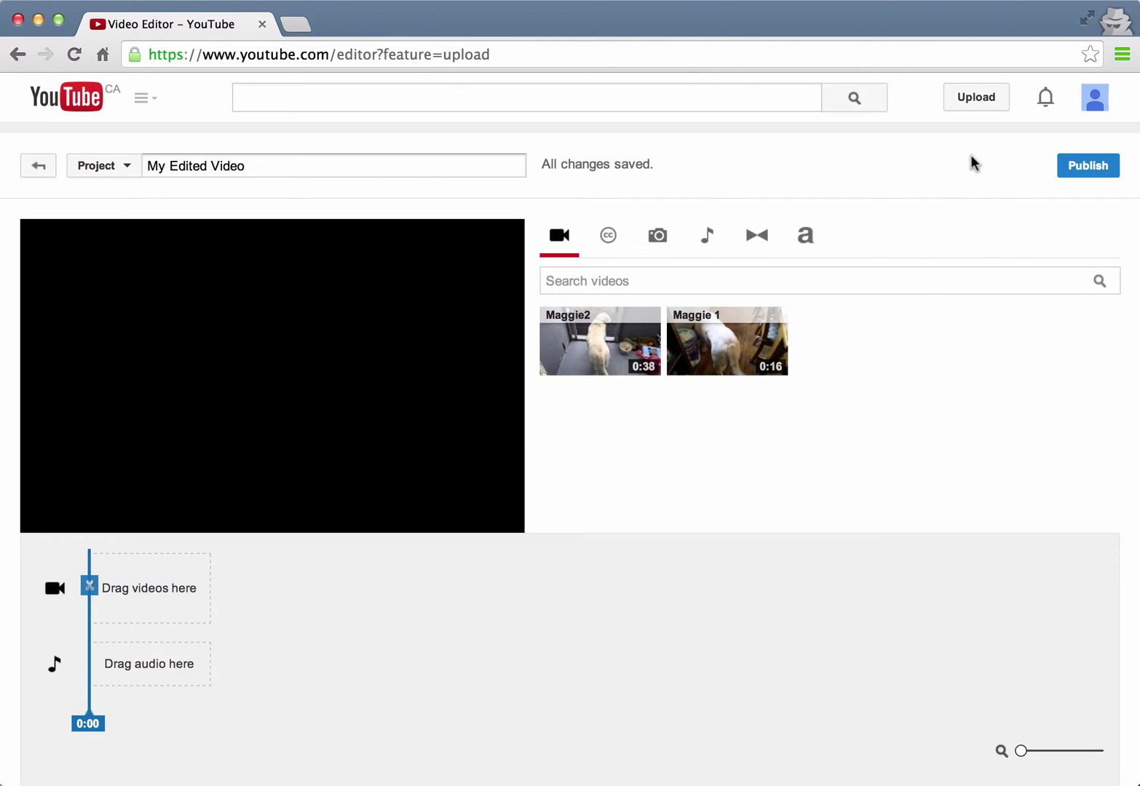
left_click(970, 99)
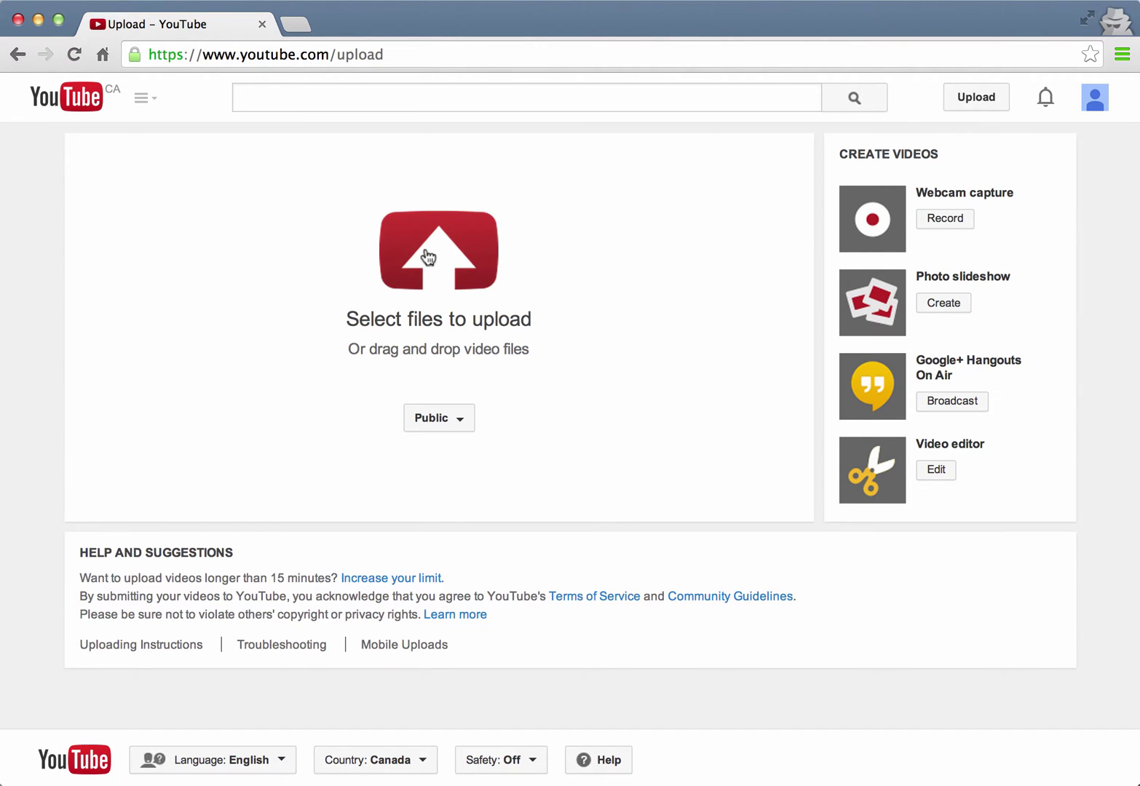
- Upload Maggie1.mp4 from Downloads with Unlisted privacy, confirm with Done, then reopen Upload
left_click(464, 427)
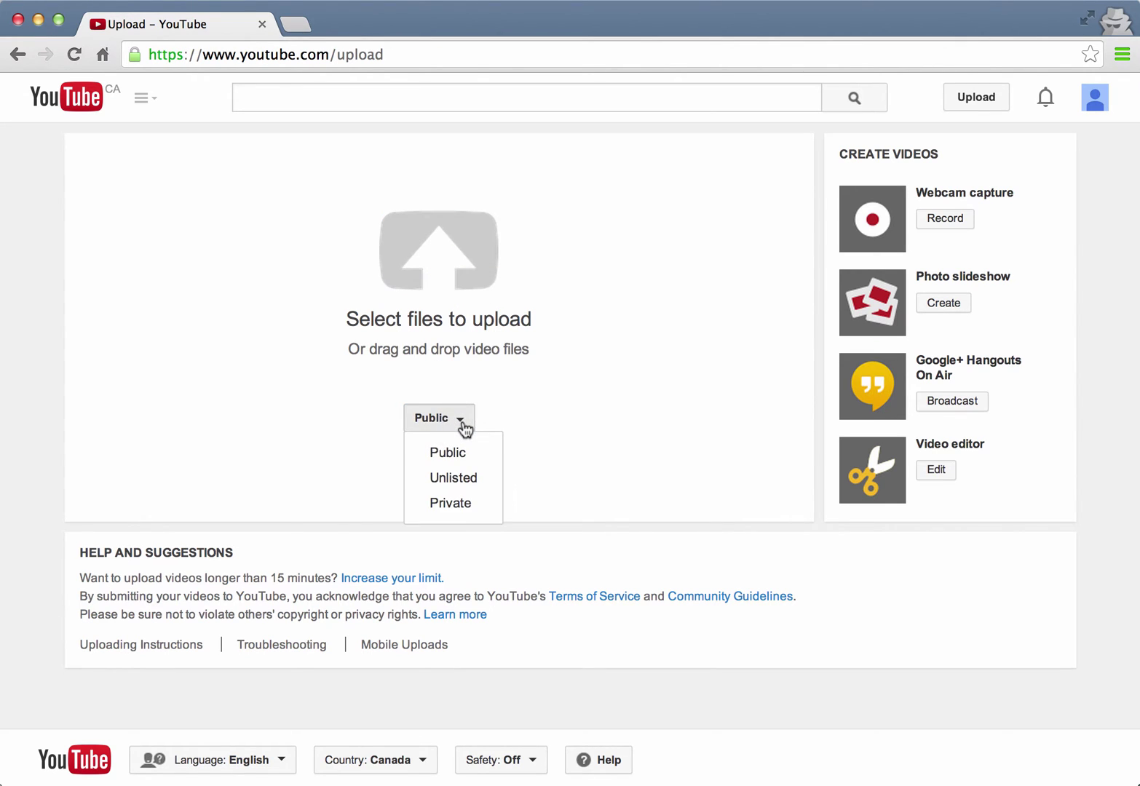
left_click(465, 479)
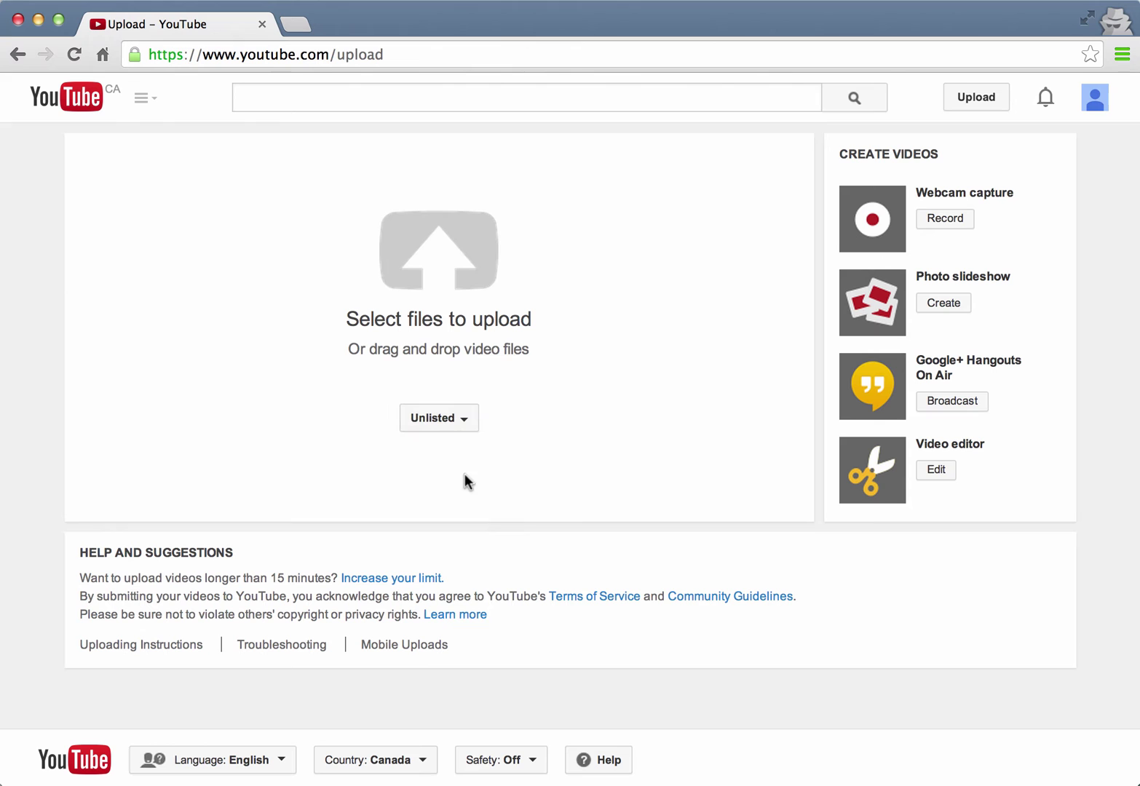
left_click(451, 278)
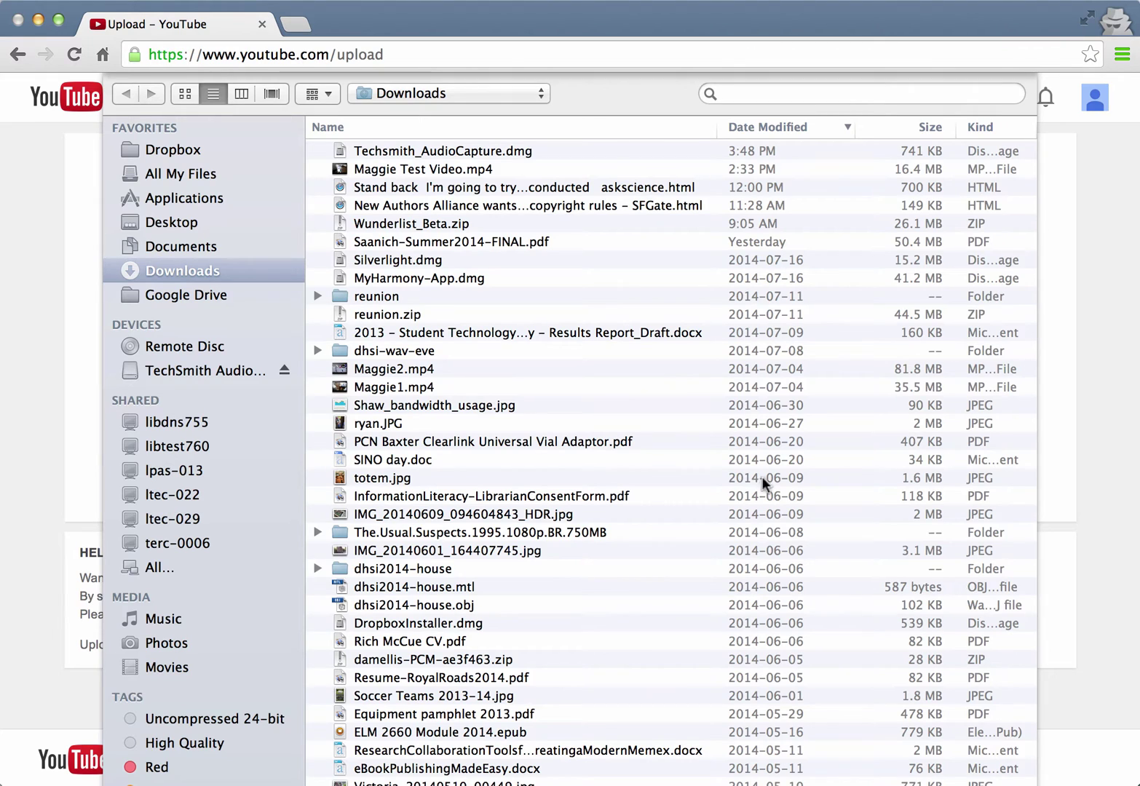
left_click(401, 386)
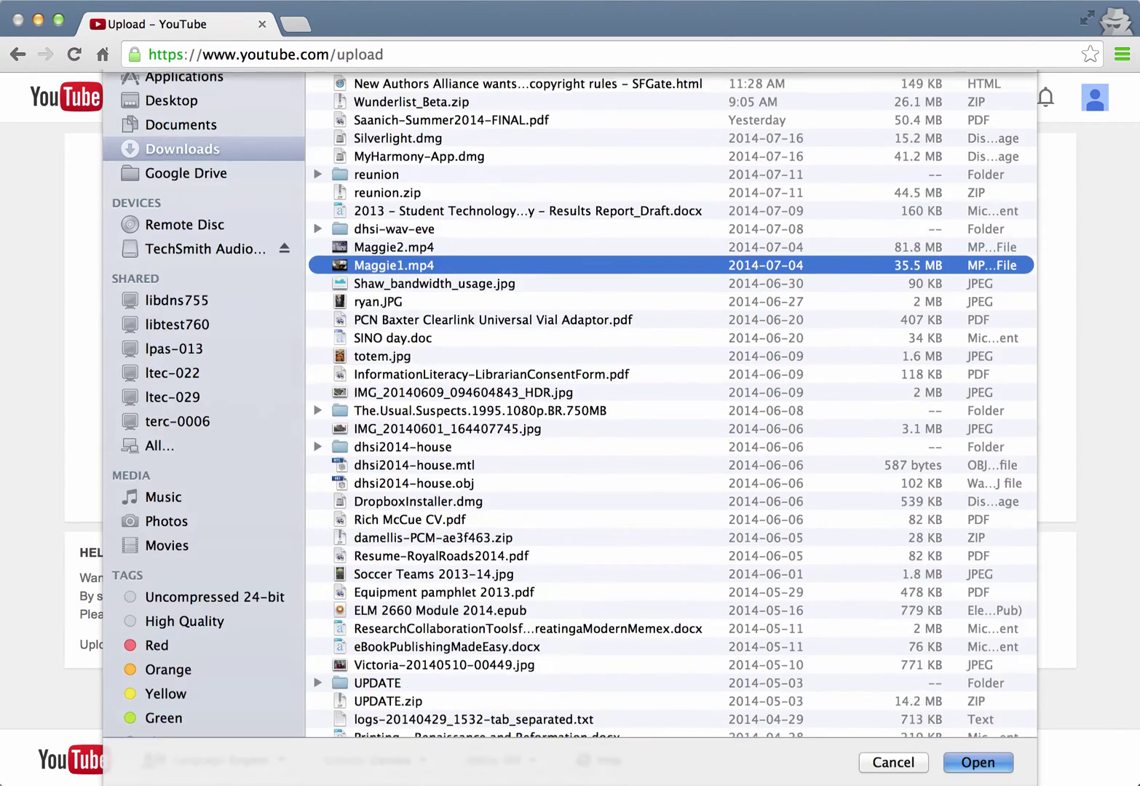
left_click(970, 758)
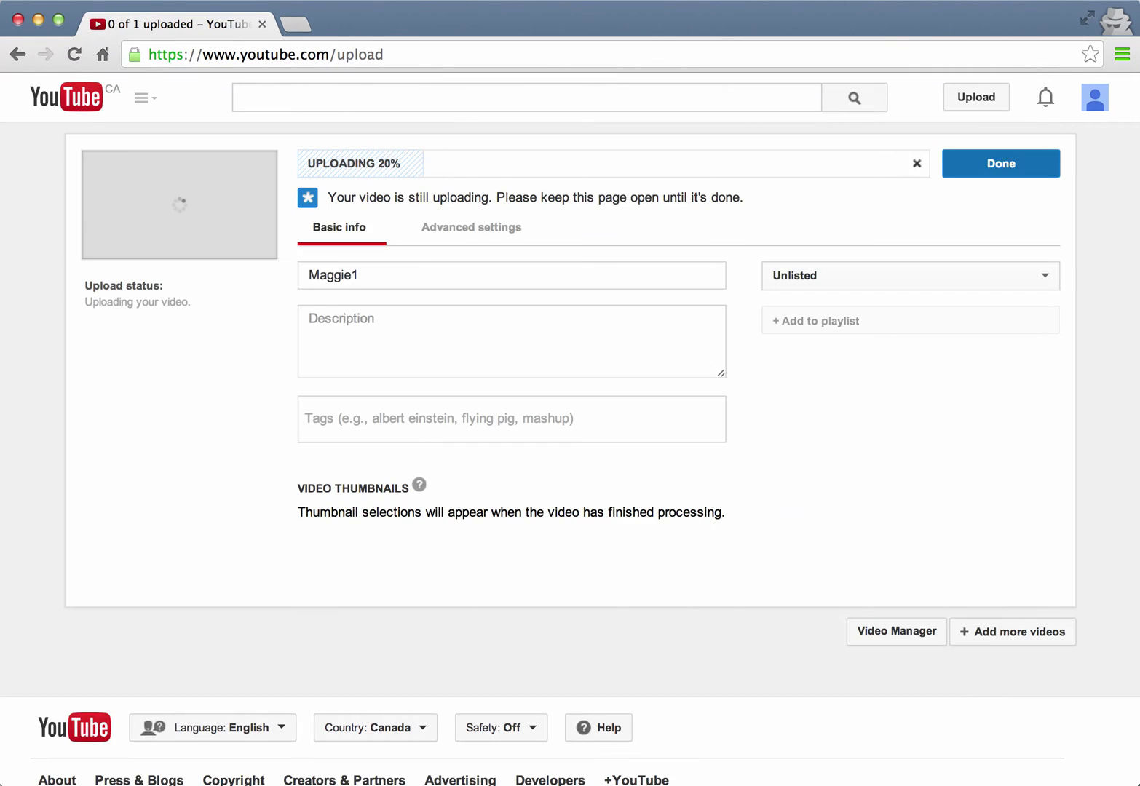
left_click(1000, 165)
left_click(977, 99)
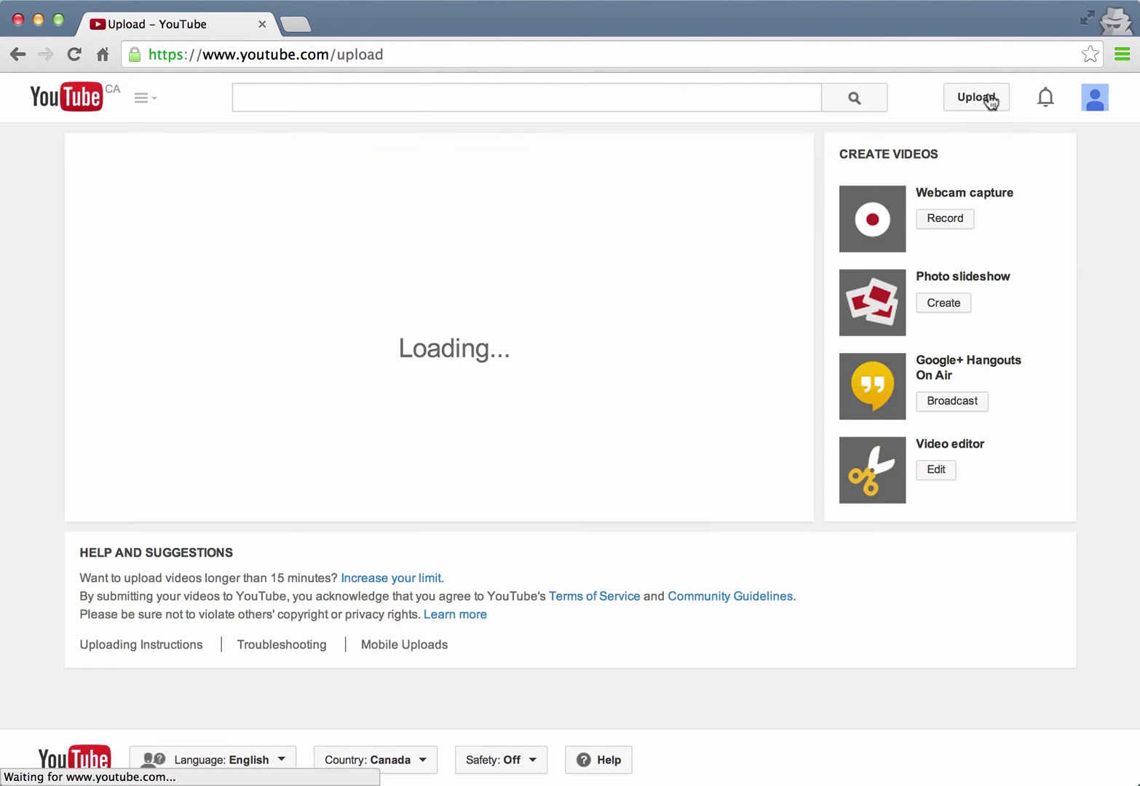
- Place the Maggie 1 clip on the Video Editor track and trim its start to 0:14
left_click(876, 465)
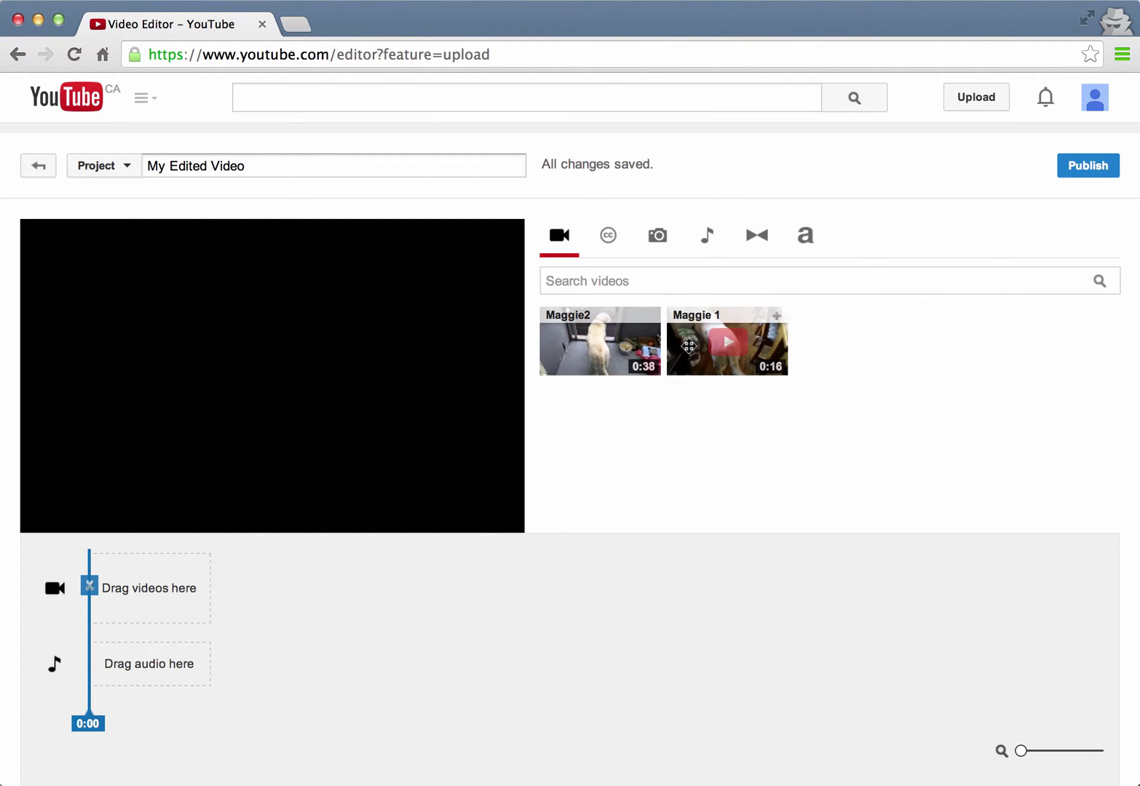
left_click_drag(702, 339, 162, 587)
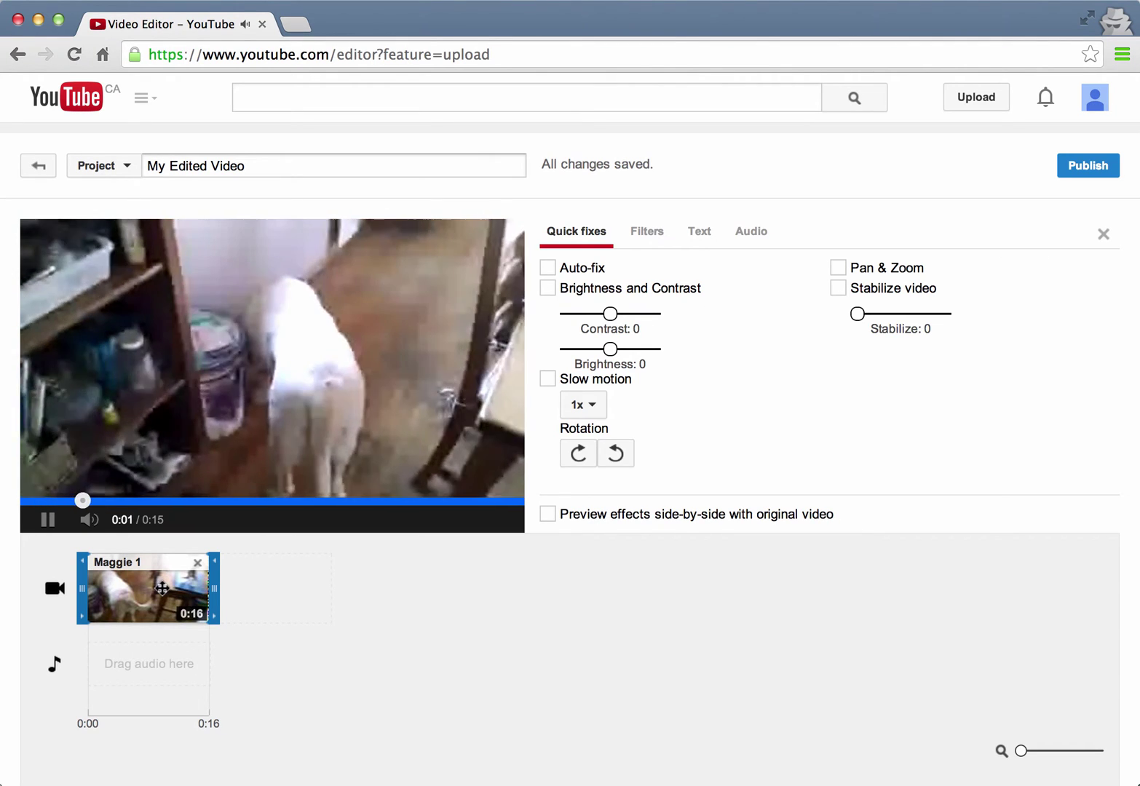
left_click(50, 520)
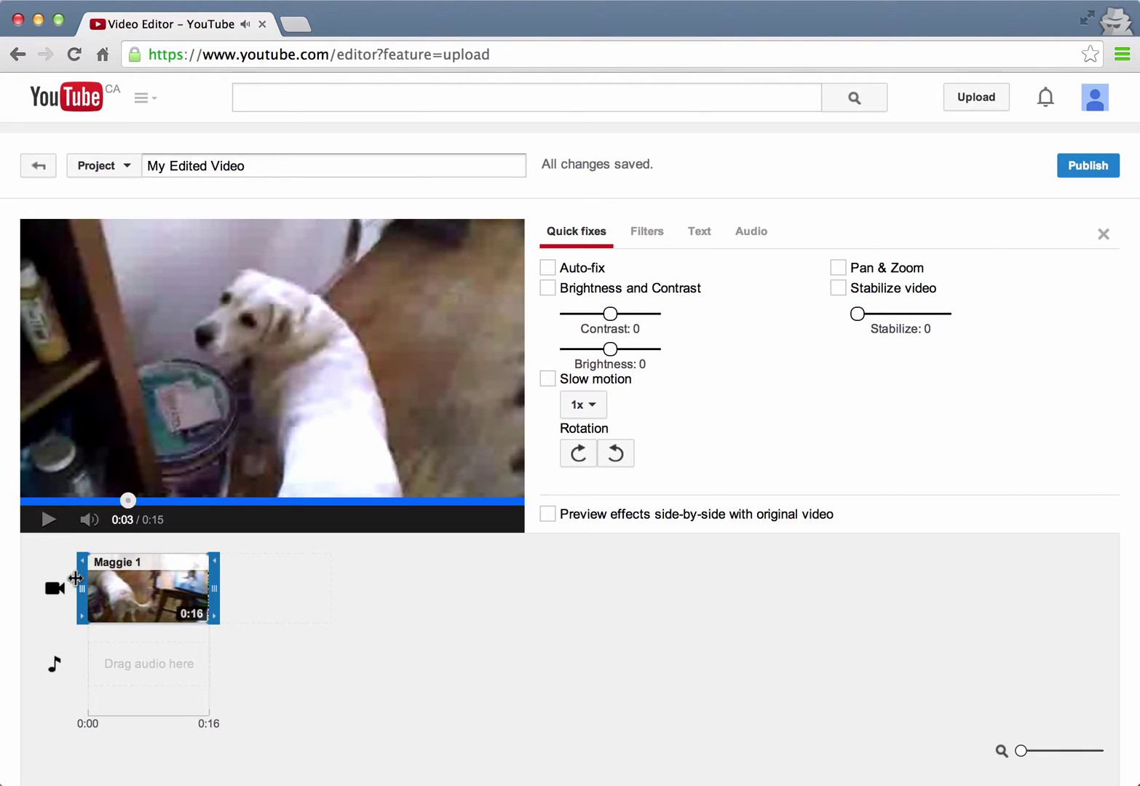
left_click_drag(81, 580, 99, 580)
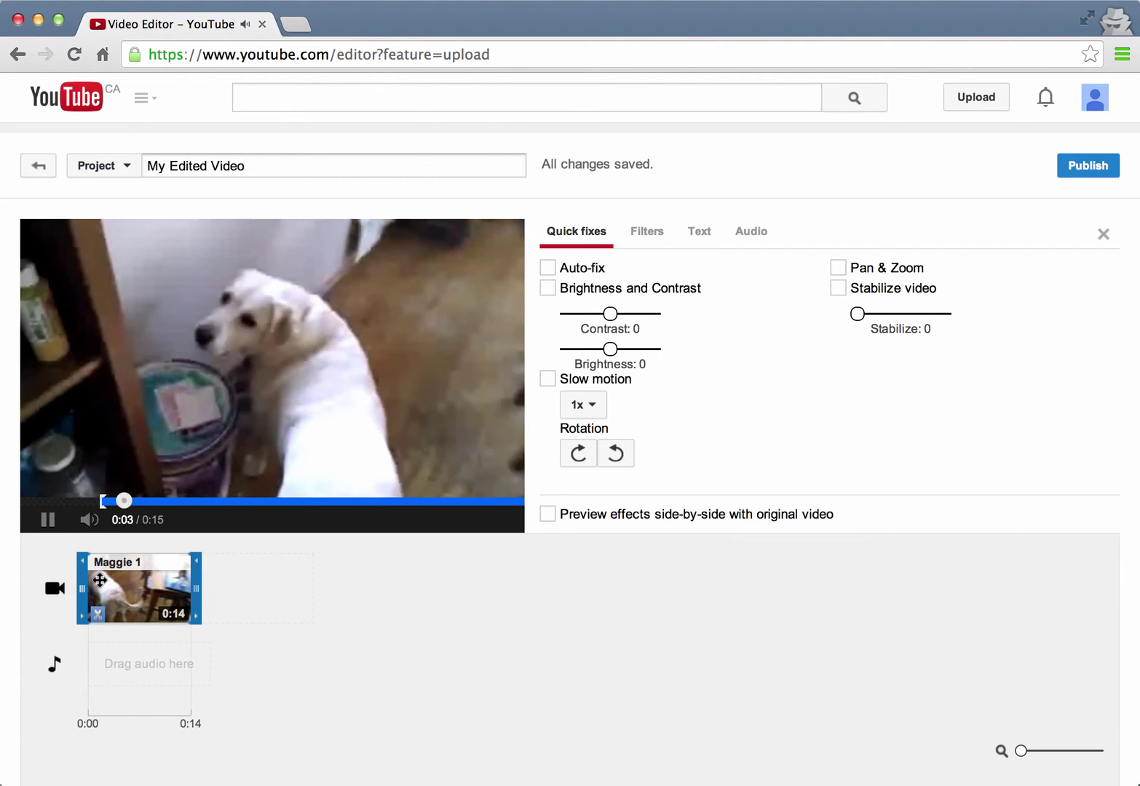
mouse_move(80, 522)
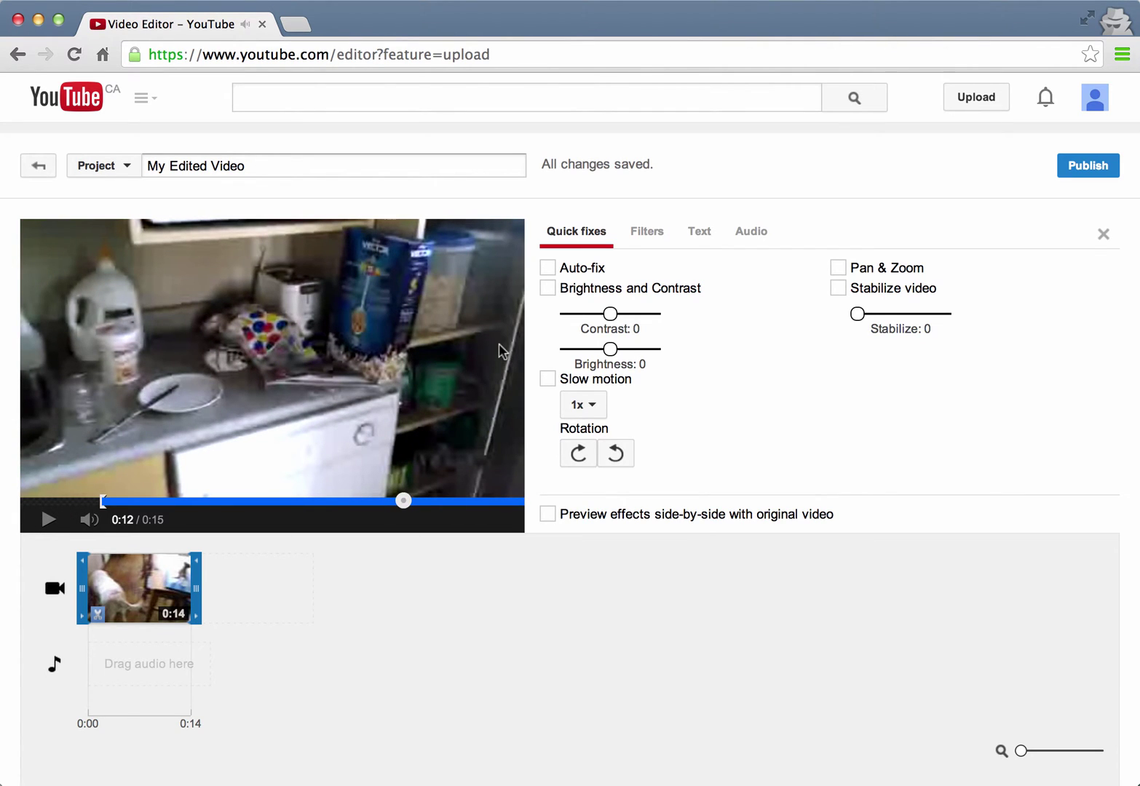
- Turn the Maggie 1 clip's volume all the way down
left_click(750, 233)
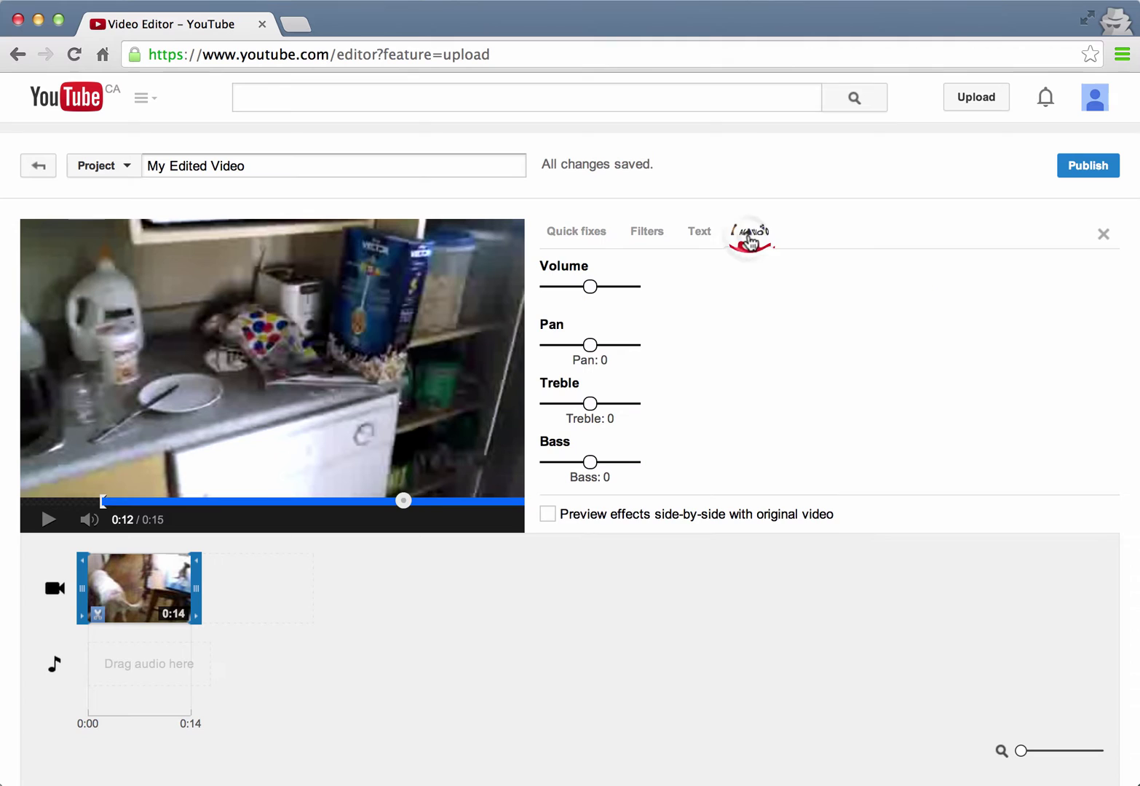
left_click(590, 286)
left_click_drag(592, 289, 557, 290)
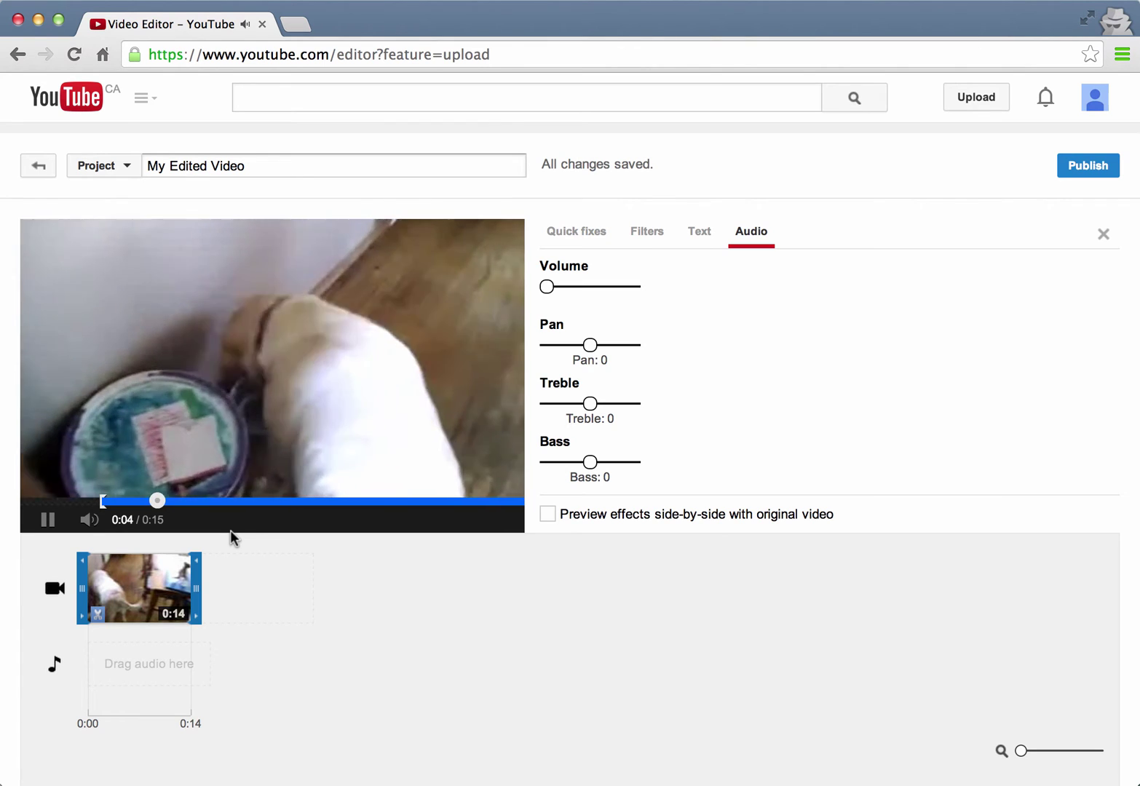
- Try 8x slow motion on the clip, turn it off, and enable auto-fix
left_click(575, 232)
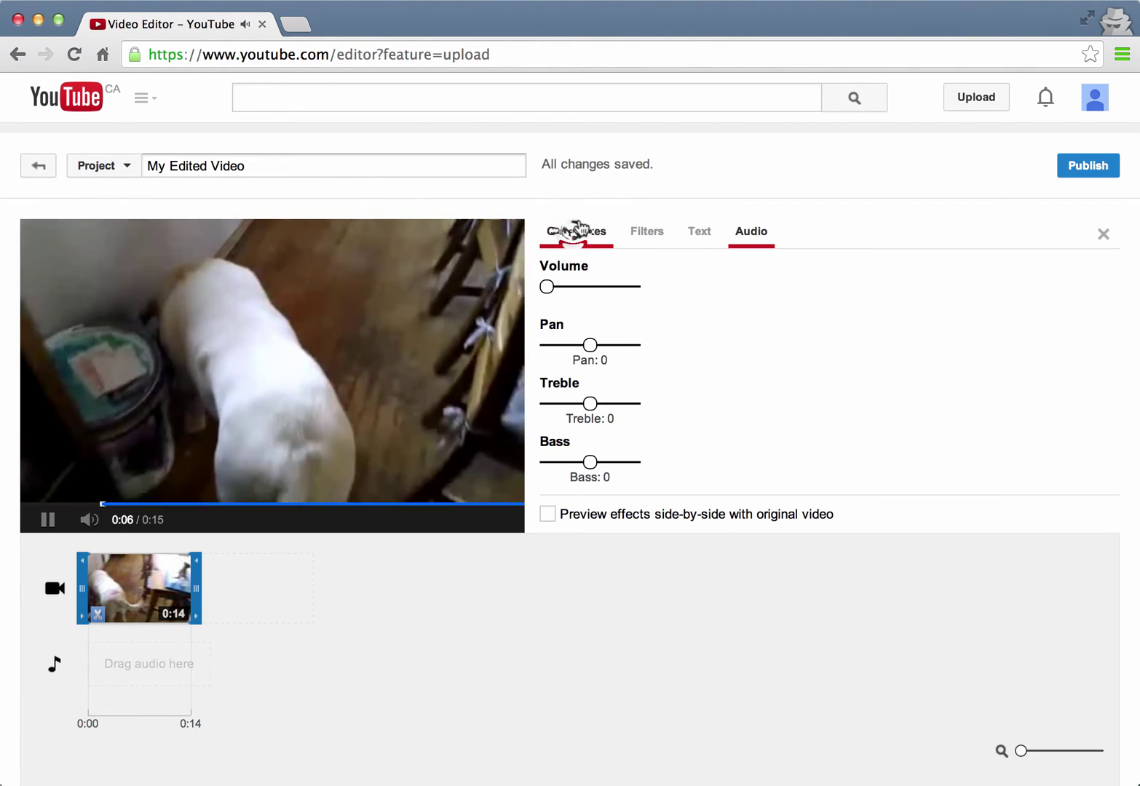
left_click(582, 407)
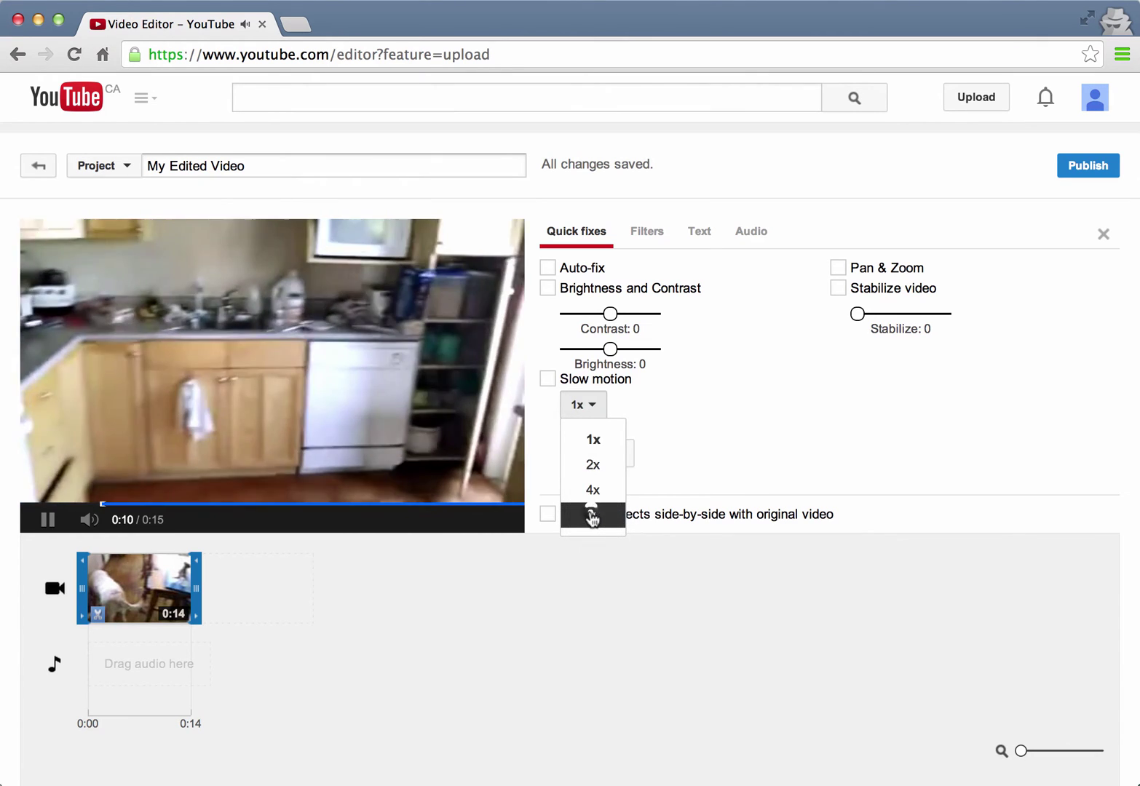
left_click(592, 515)
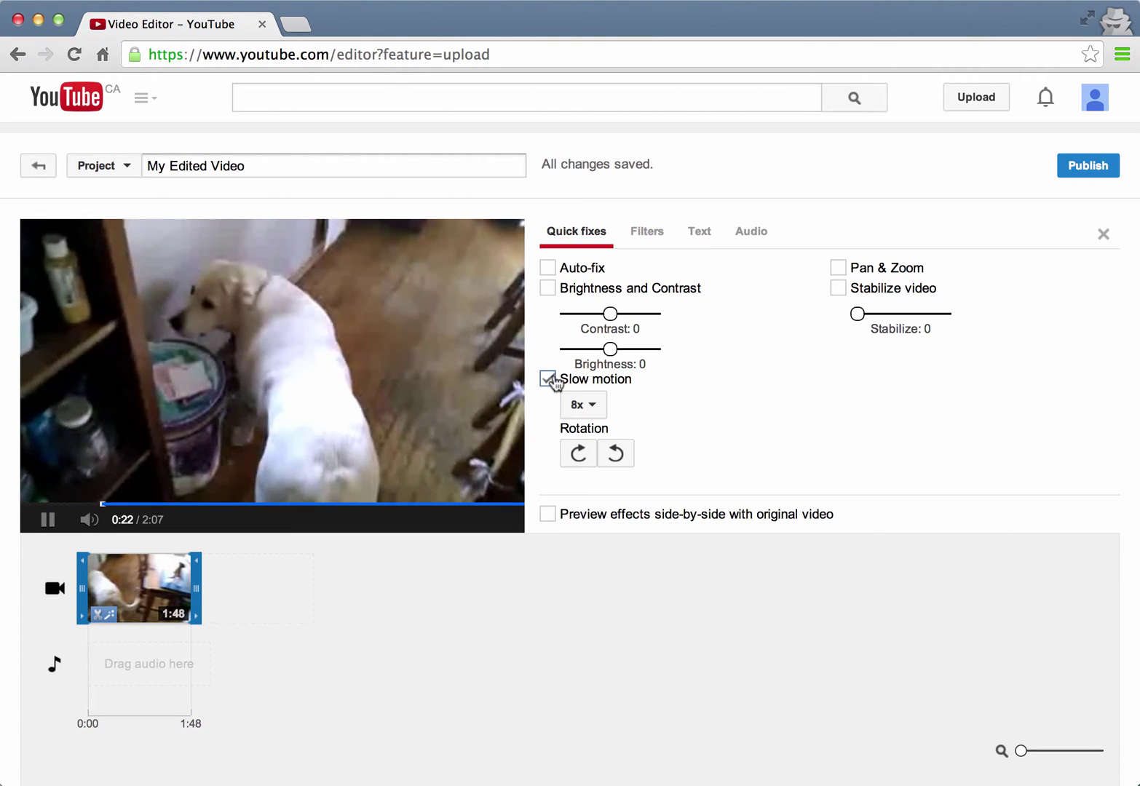
left_click(548, 379)
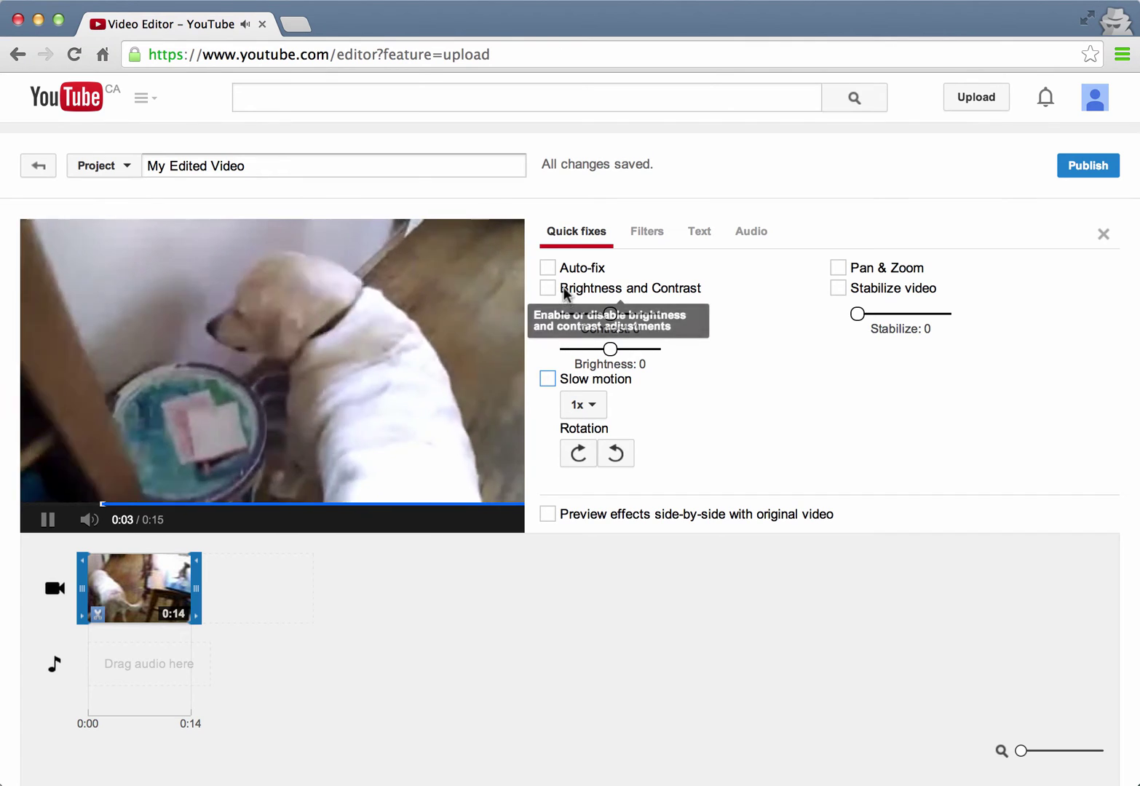
left_click(548, 267)
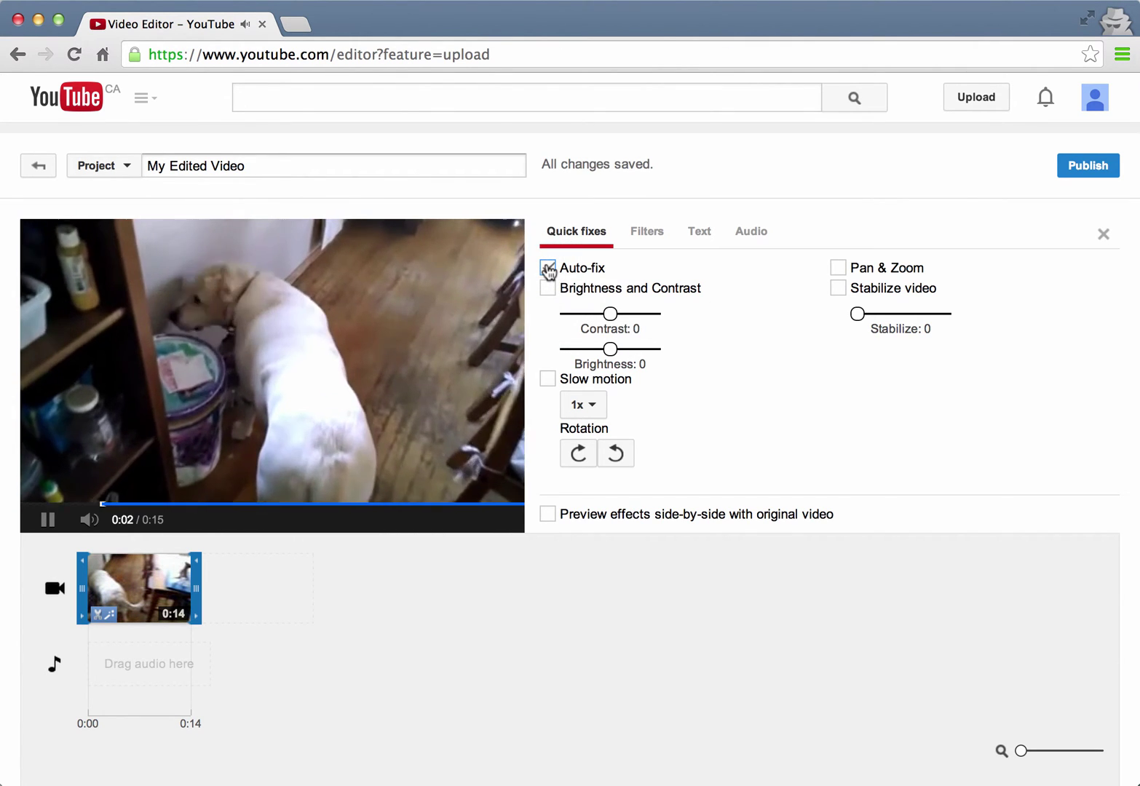
- Apply the Heat Map filter to the clip, then remove it again
left_click(661, 234)
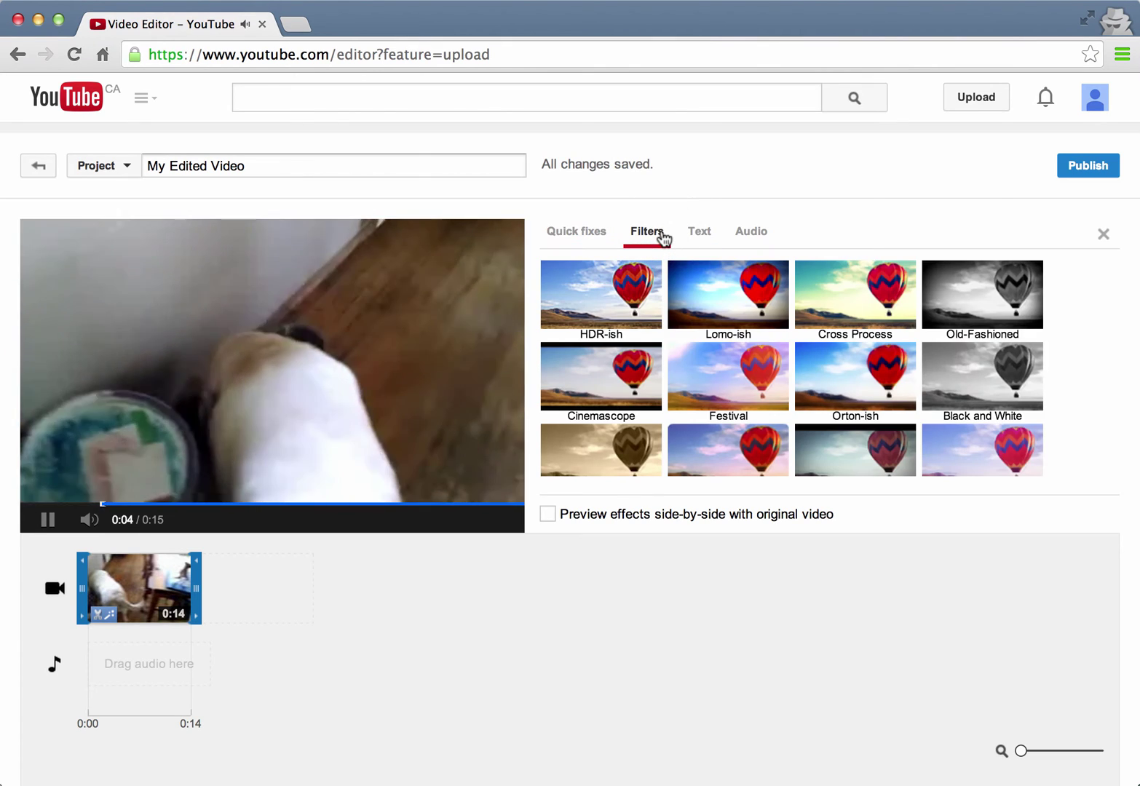
scroll(905, 337, "down", 7)
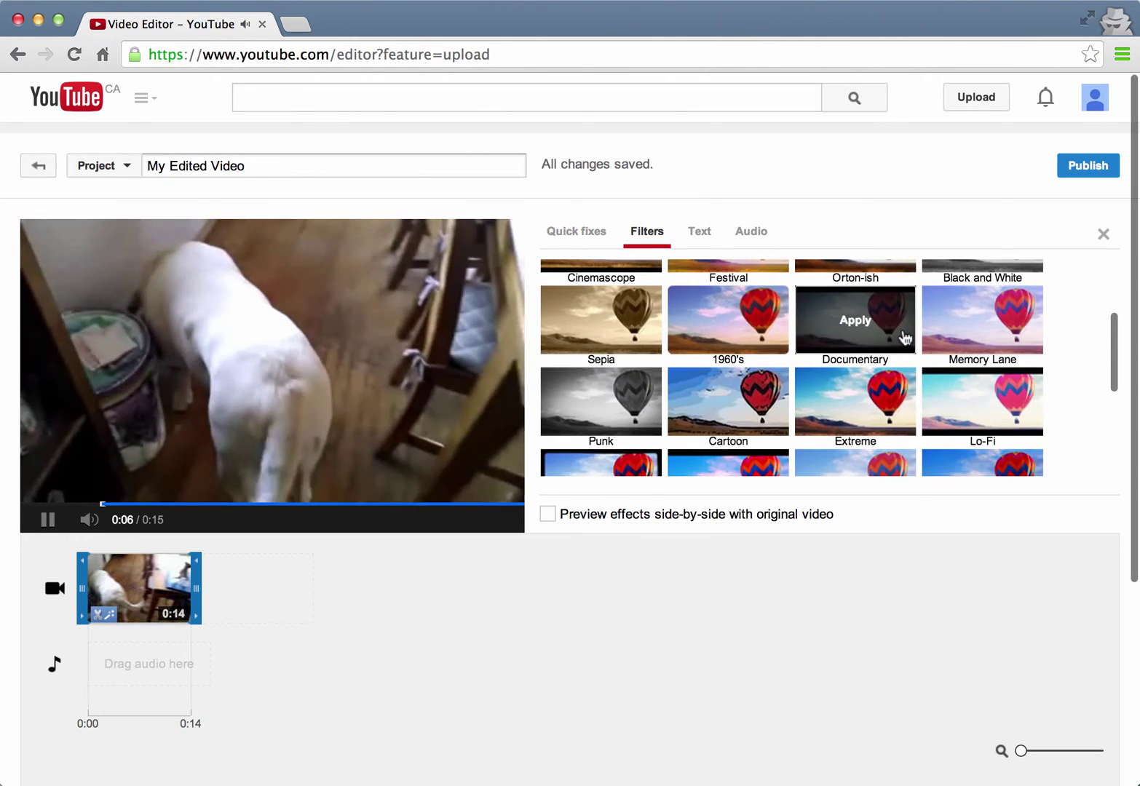
scroll(904, 337, "down", 2)
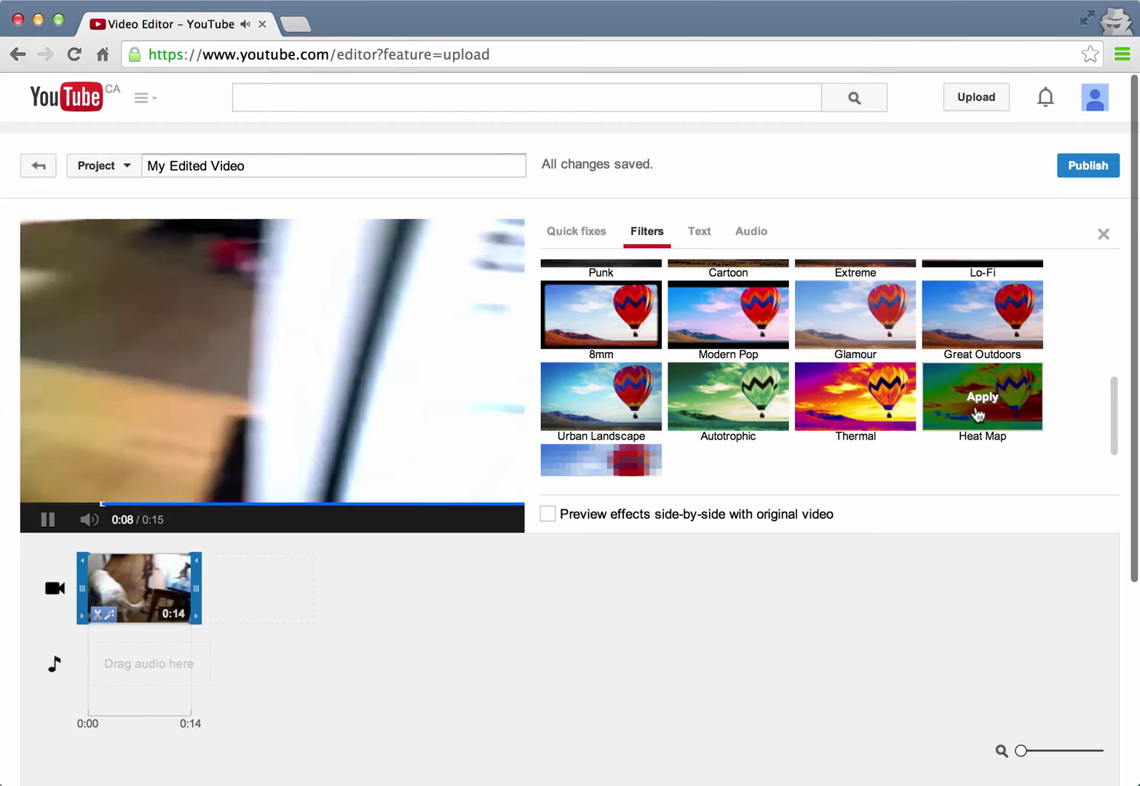
left_click(982, 397)
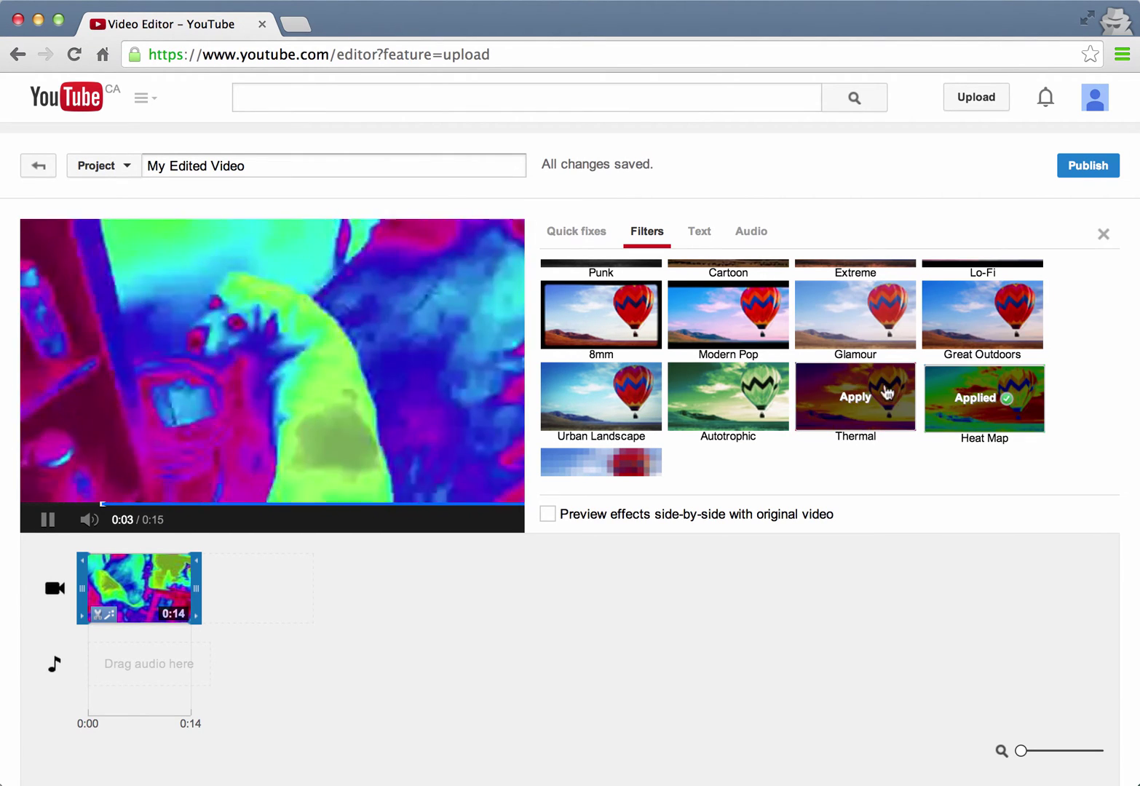
left_click(980, 394)
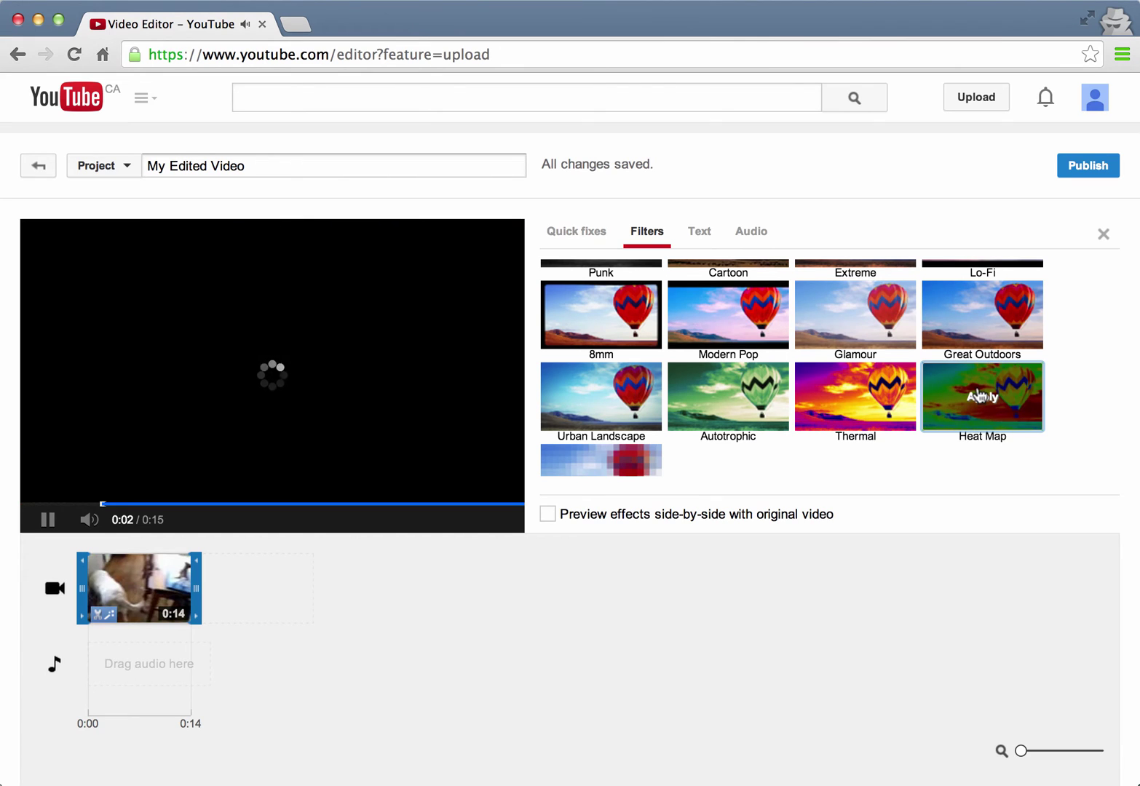
- Place the 0:38 Maggie2 clip after Maggie 1 and open its audio settings
left_click(1104, 238)
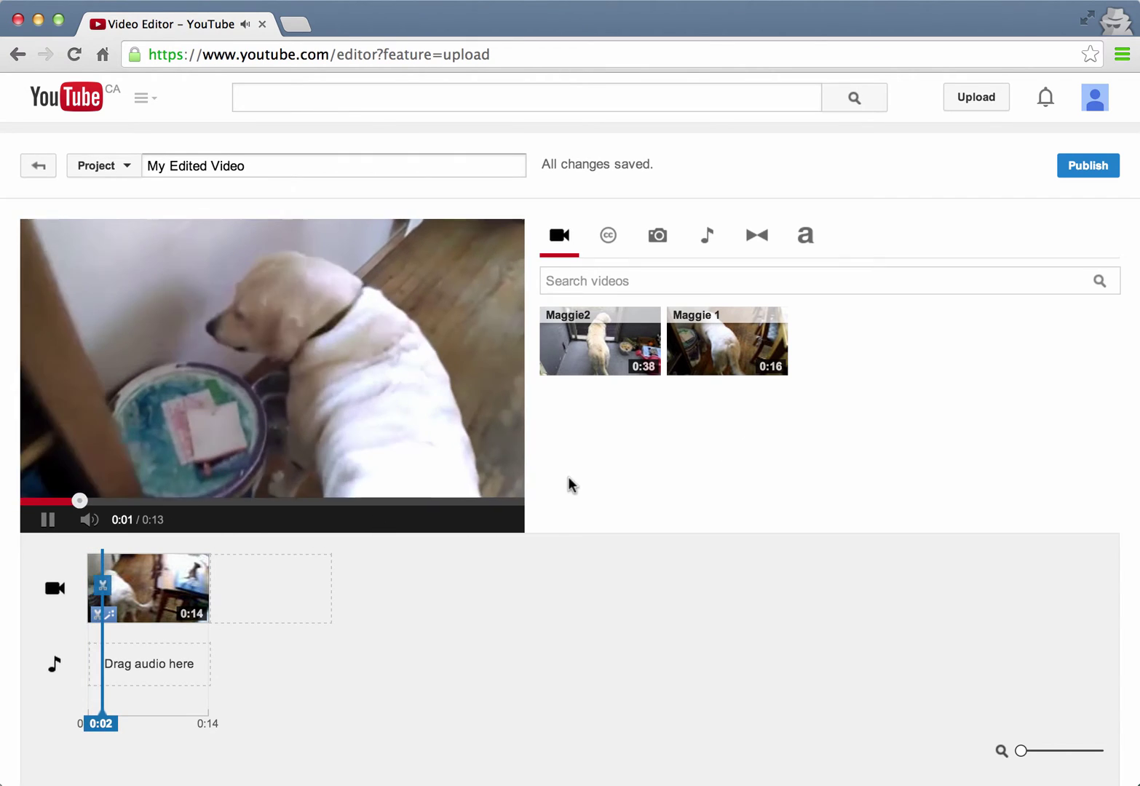
mouse_move(604, 352)
left_click_drag(604, 352, 270, 582)
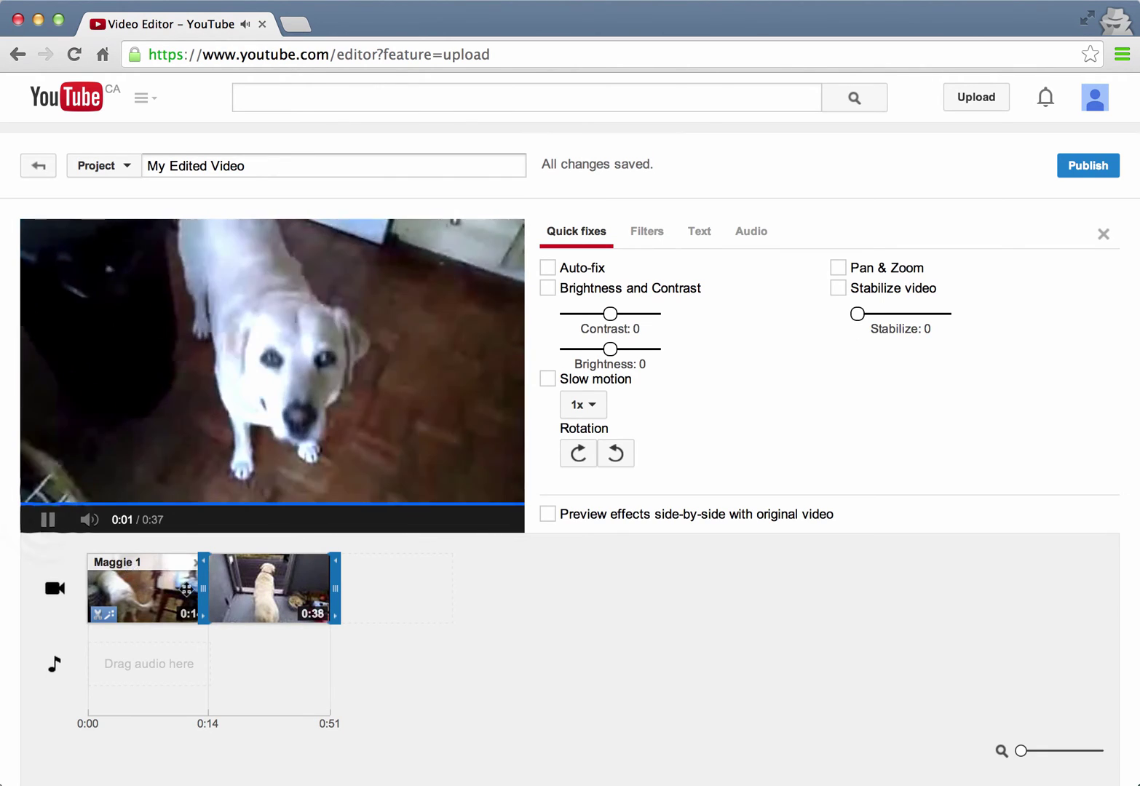
left_click(40, 530)
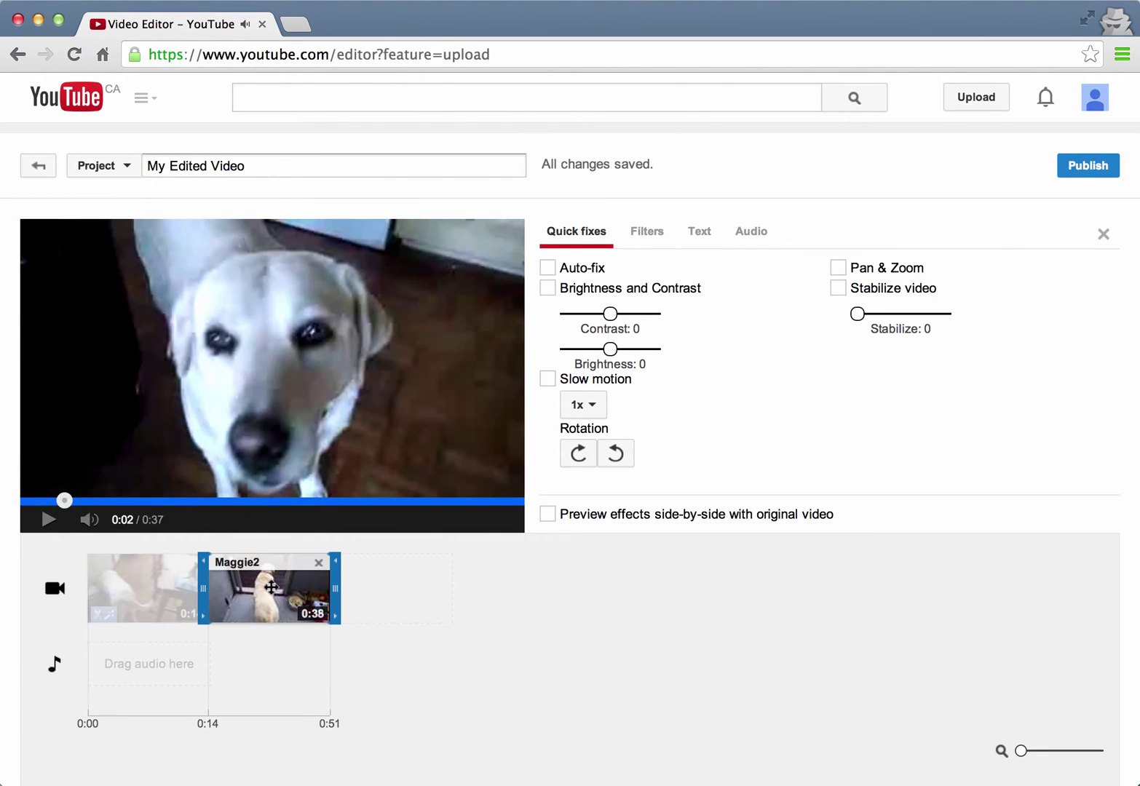
left_click(749, 231)
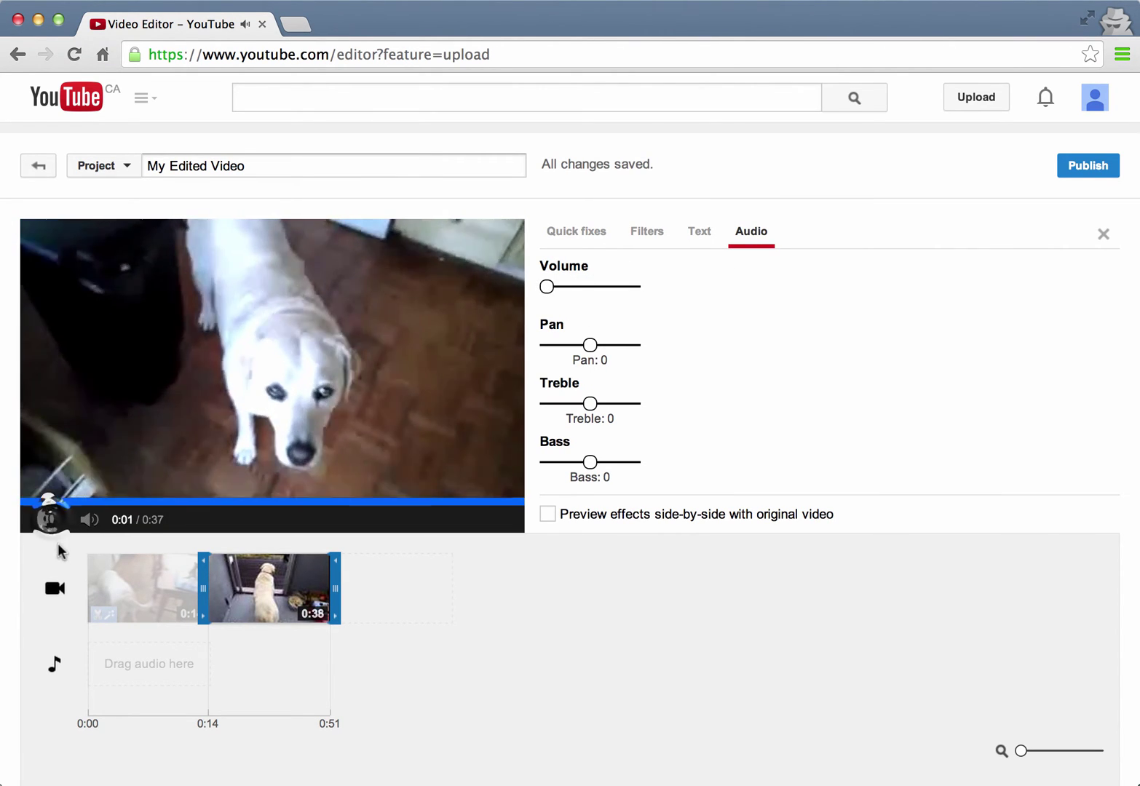
left_click(51, 519)
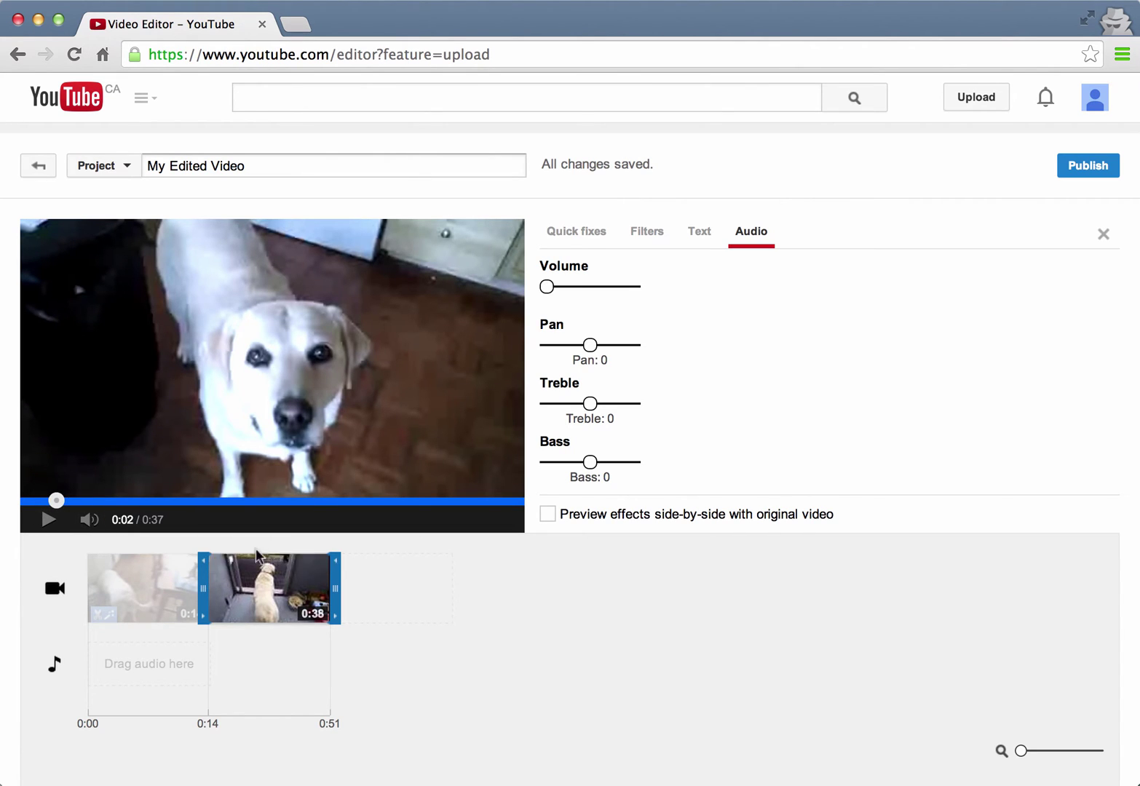
- Split the Maggie2 footage at 0:17 and again at 0:24
left_click(64, 694)
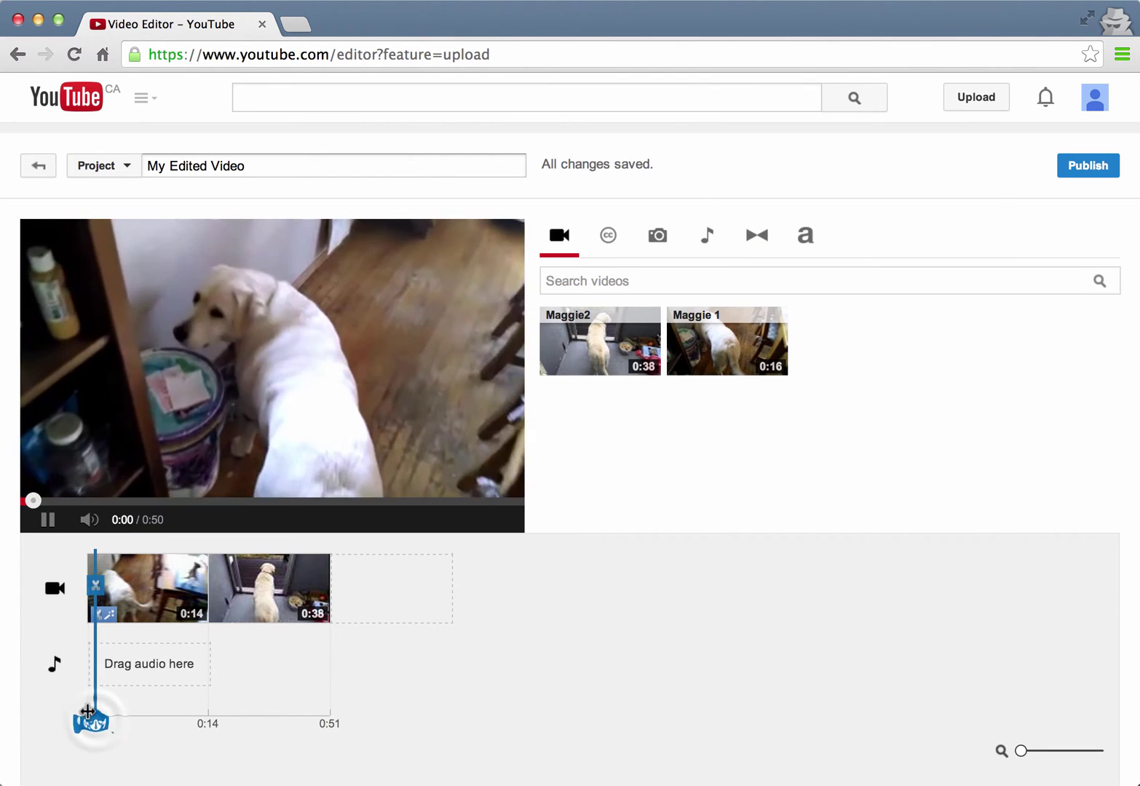
left_click_drag(91, 717, 217, 704)
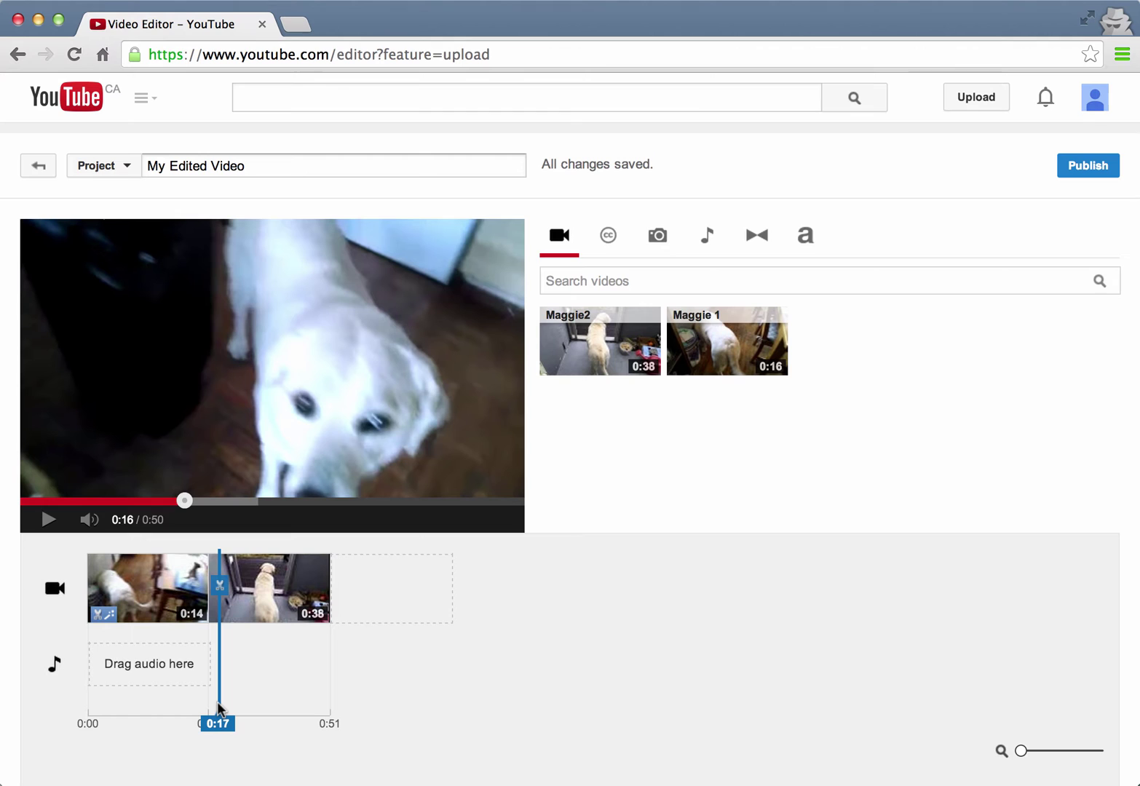
left_click(220, 590)
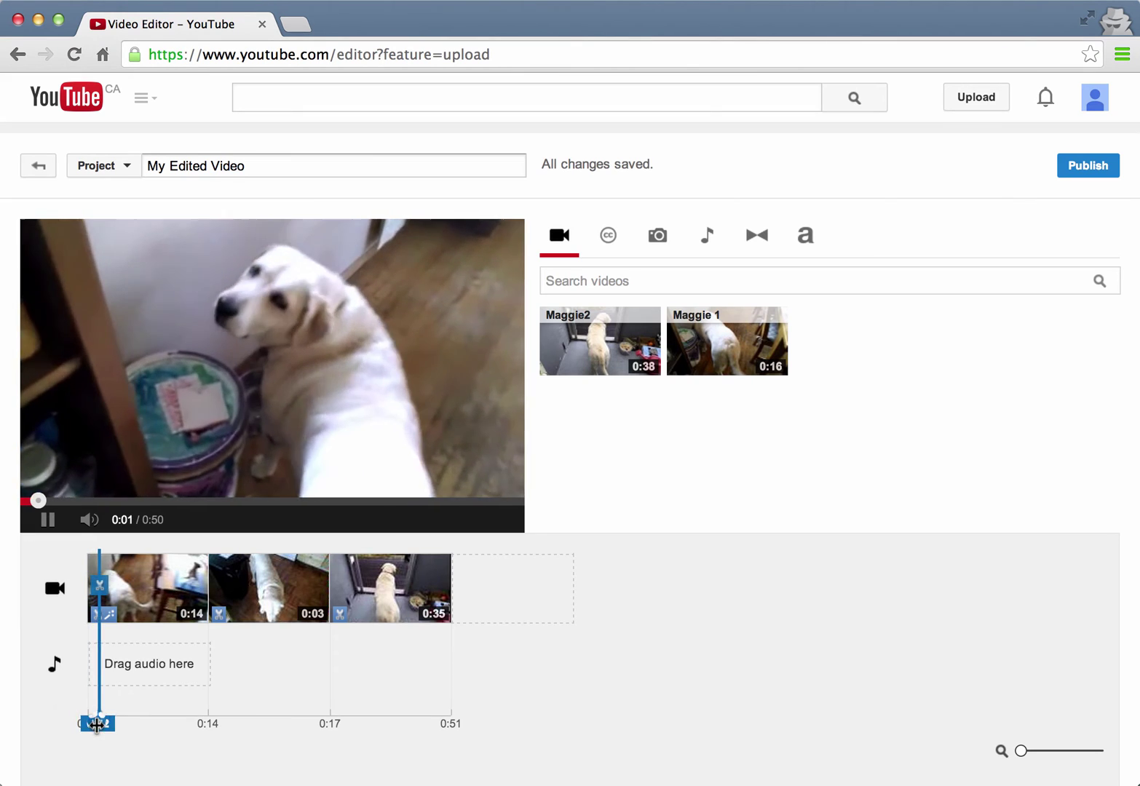
left_click_drag(96, 724, 349, 684)
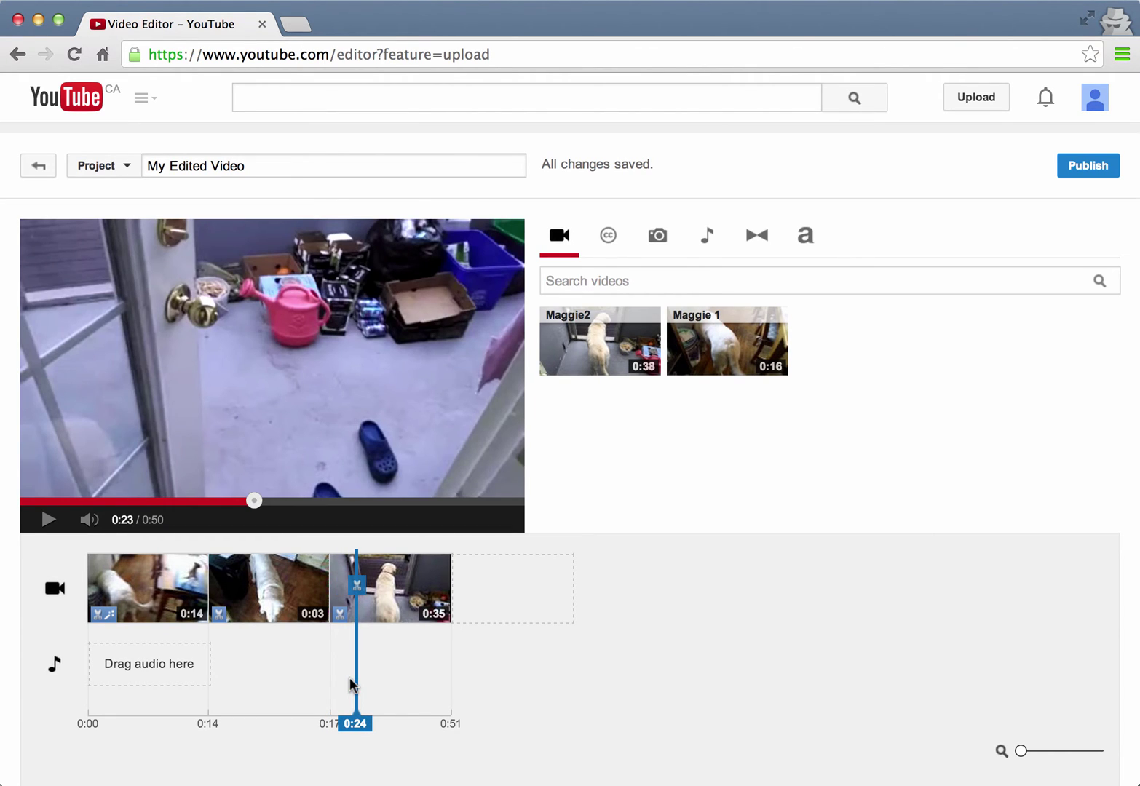
left_click(357, 584)
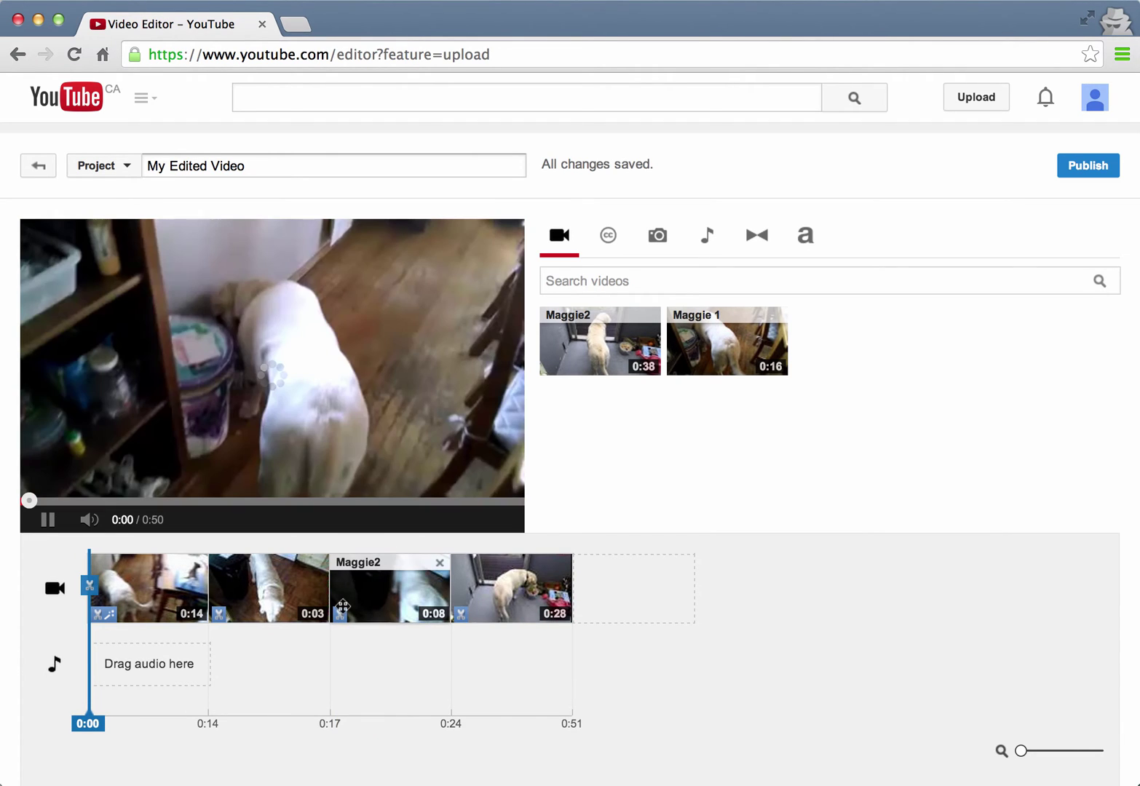
- Delete the 0:08 section between the cuts and replay the project
left_click(347, 670)
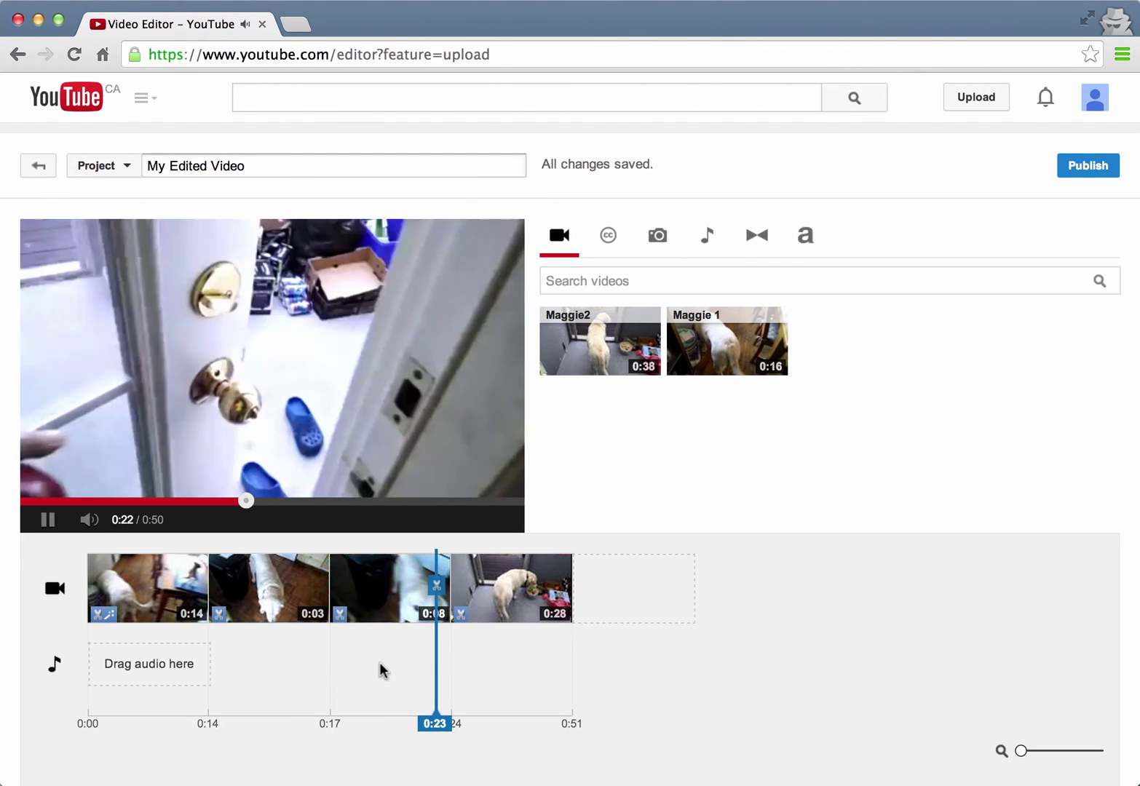
left_click(402, 596)
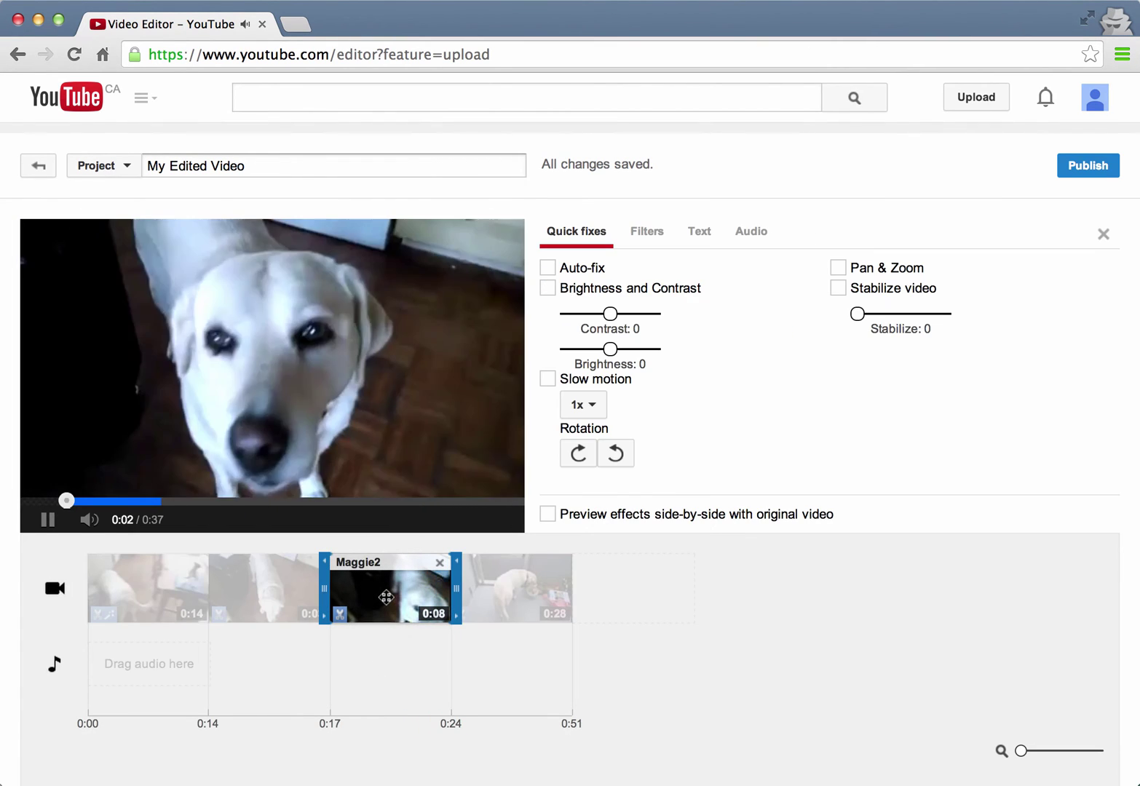
left_click(438, 565)
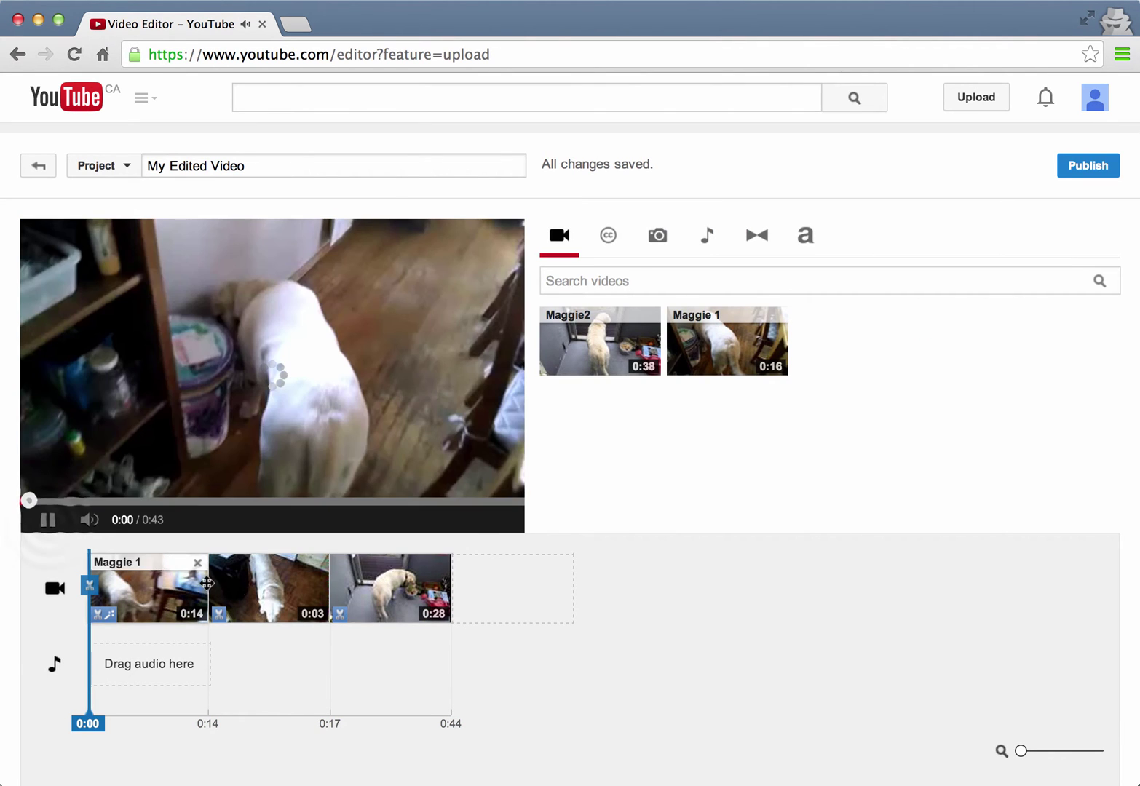
left_click(49, 533)
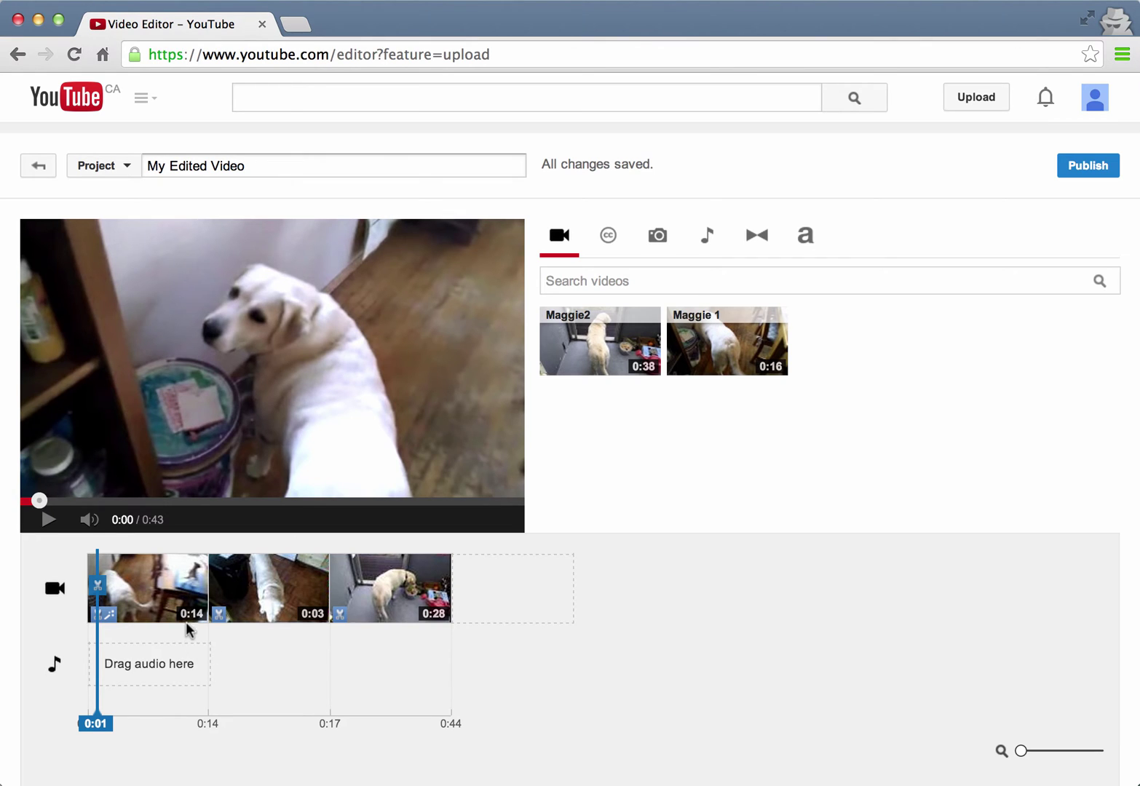
- Add a Crossfade transition between the first and second clips
left_click_drag(98, 721, 196, 707)
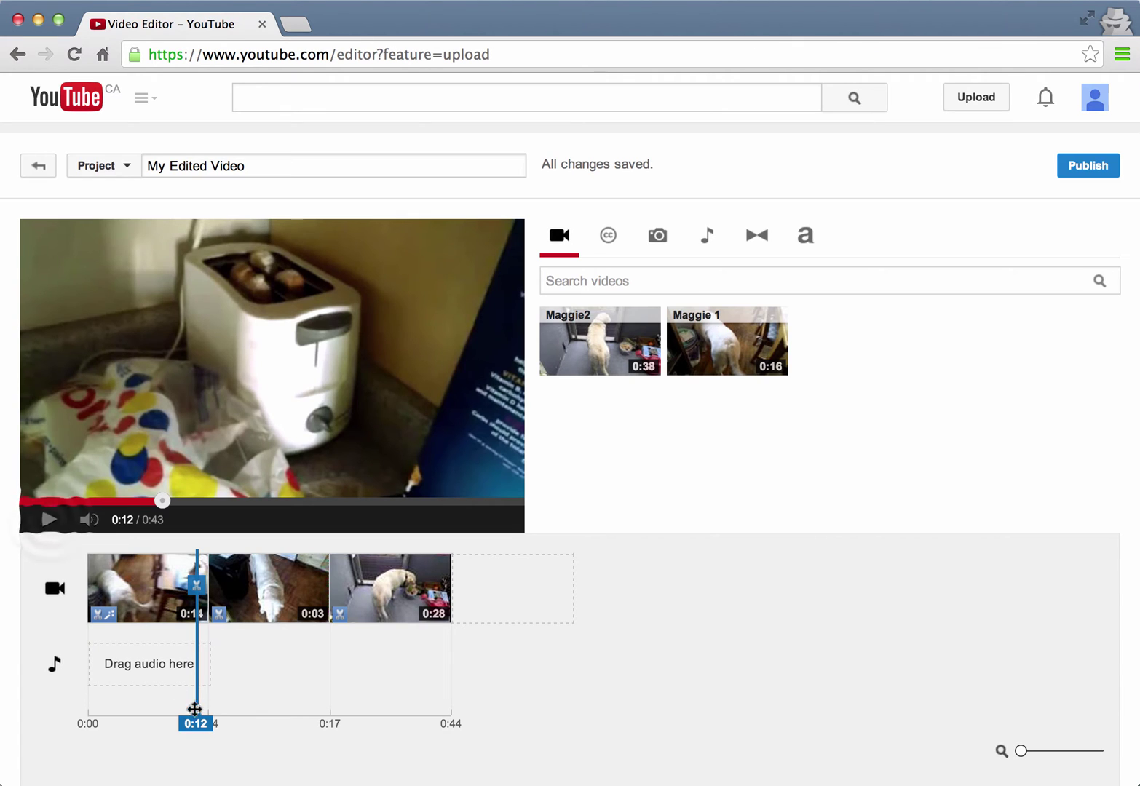
left_click(50, 520)
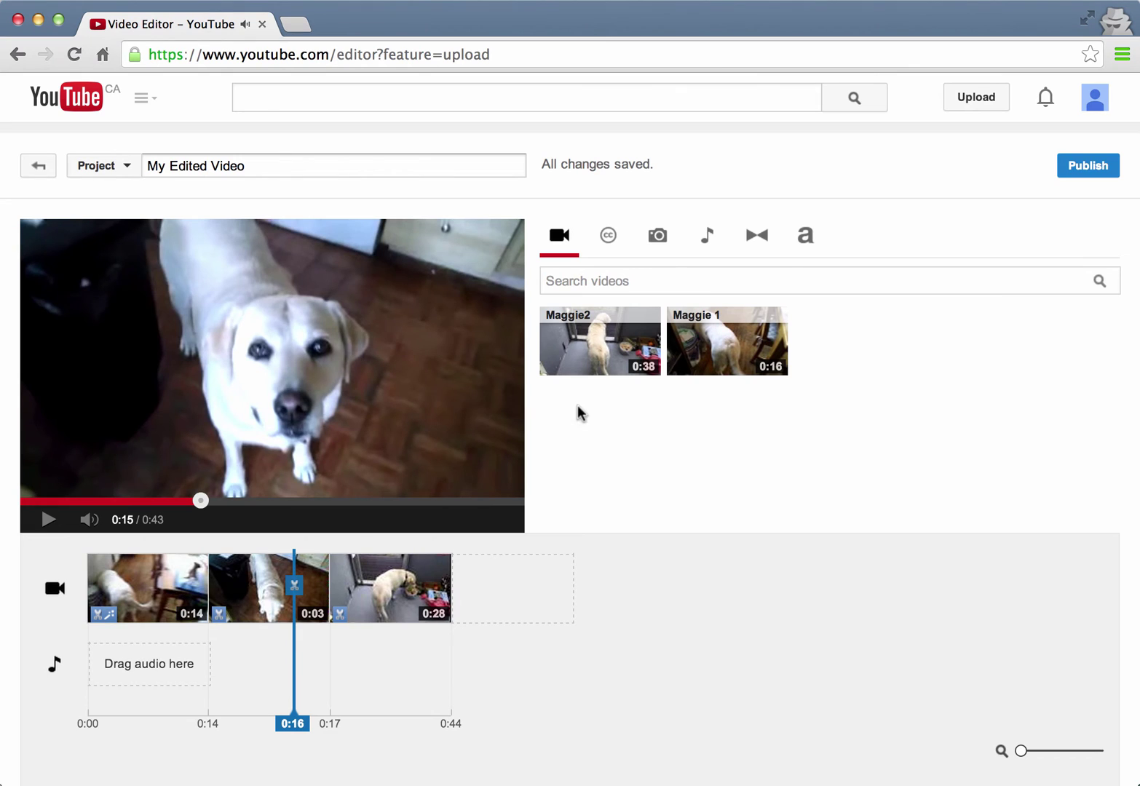
left_click(754, 244)
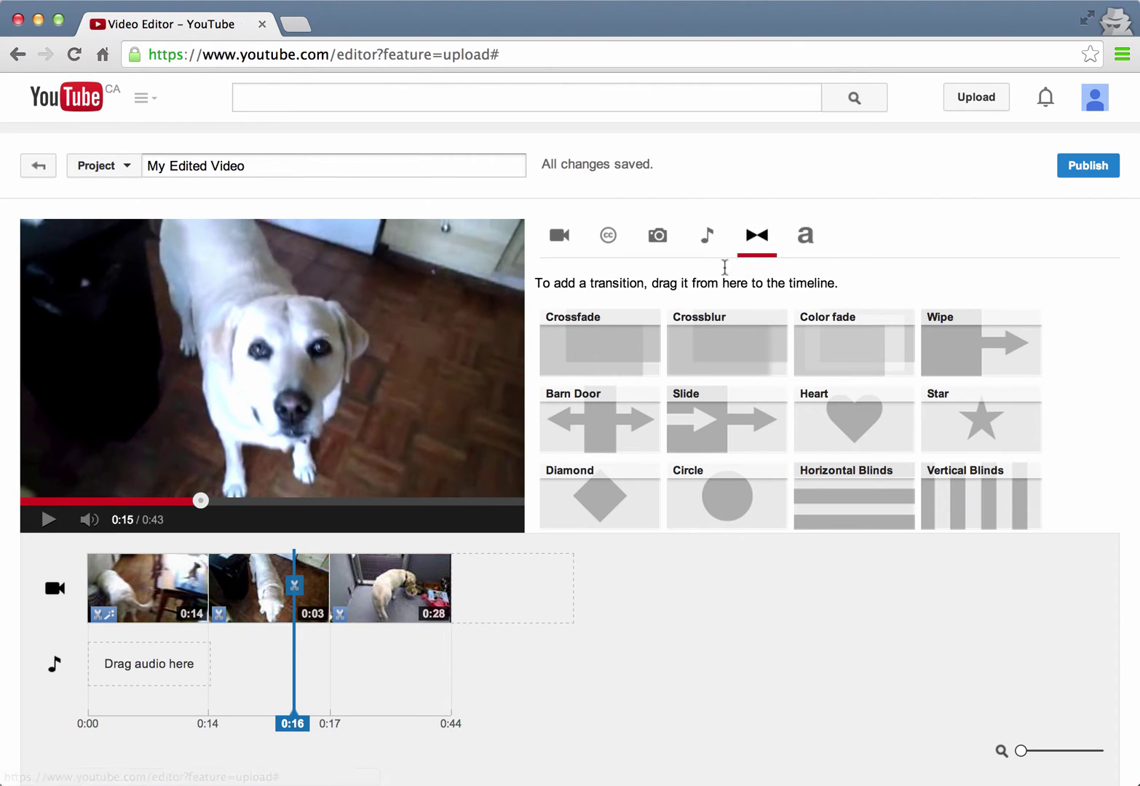
left_click_drag(609, 347, 213, 600)
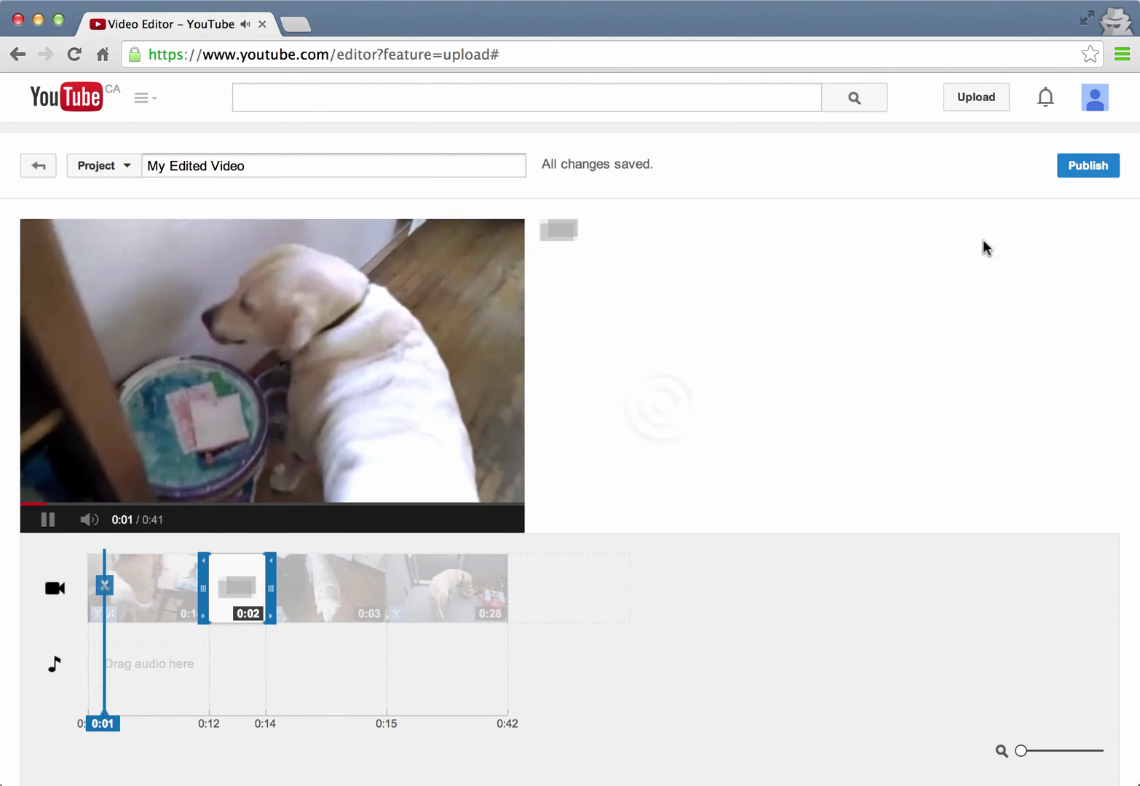
left_click(609, 578)
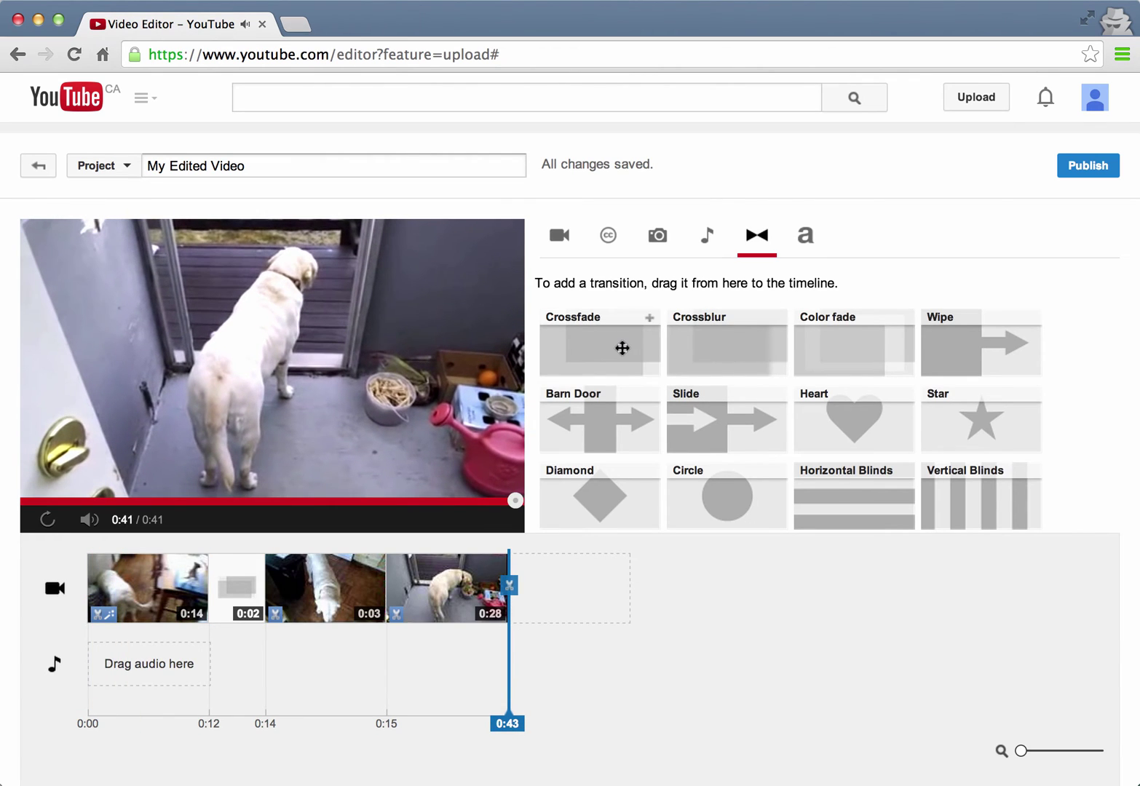
- Add a second Crossfade before the last clip and preview the first transition
left_click_drag(621, 348, 393, 611)
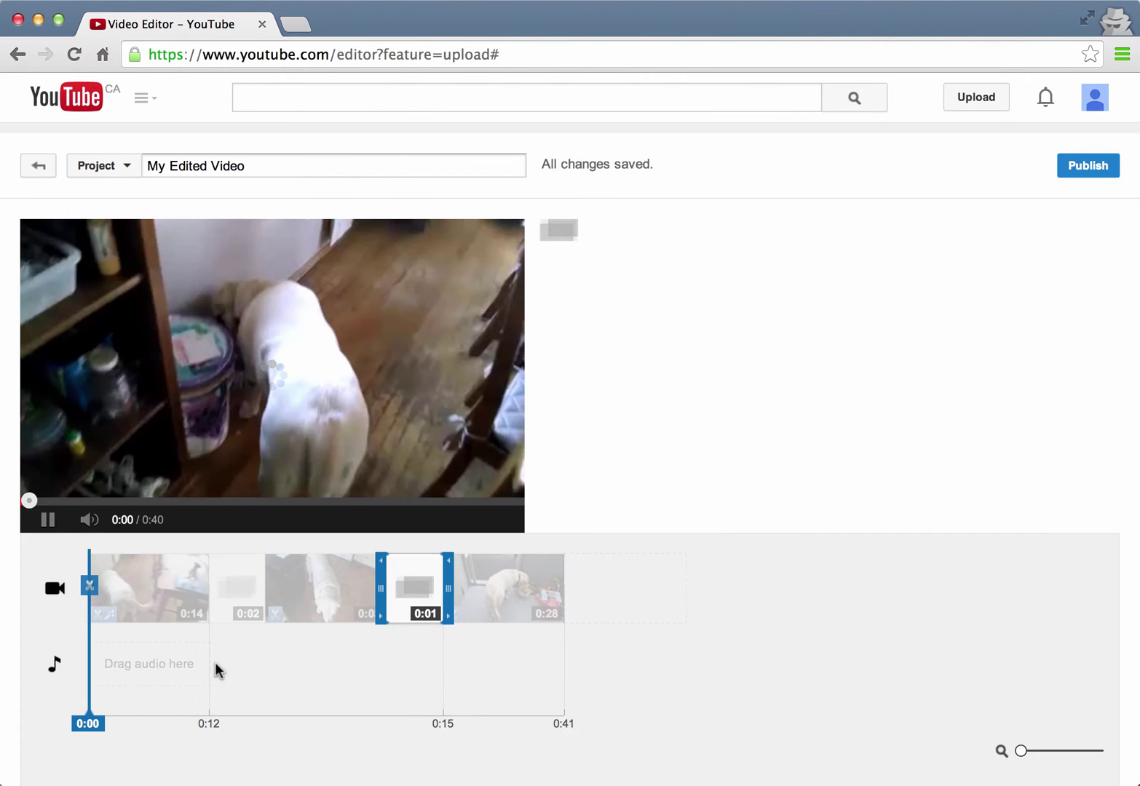
left_click(98, 725)
left_click_drag(98, 725, 190, 719)
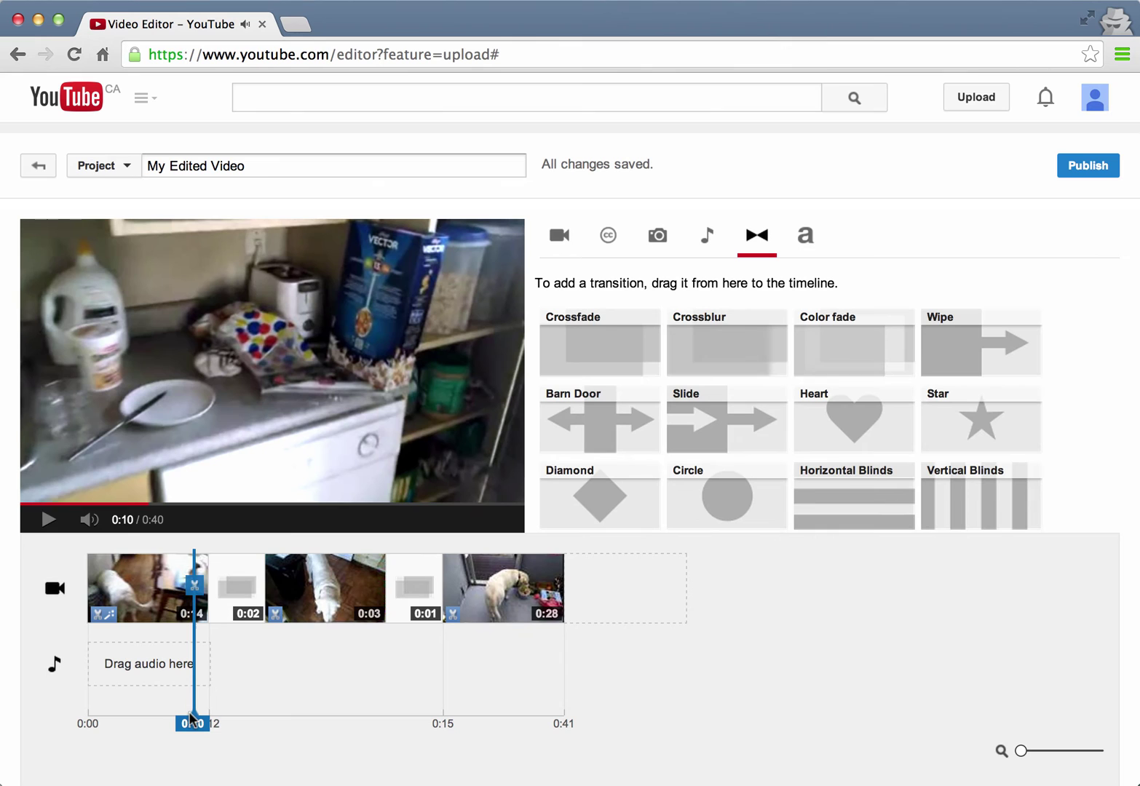
left_click(48, 519)
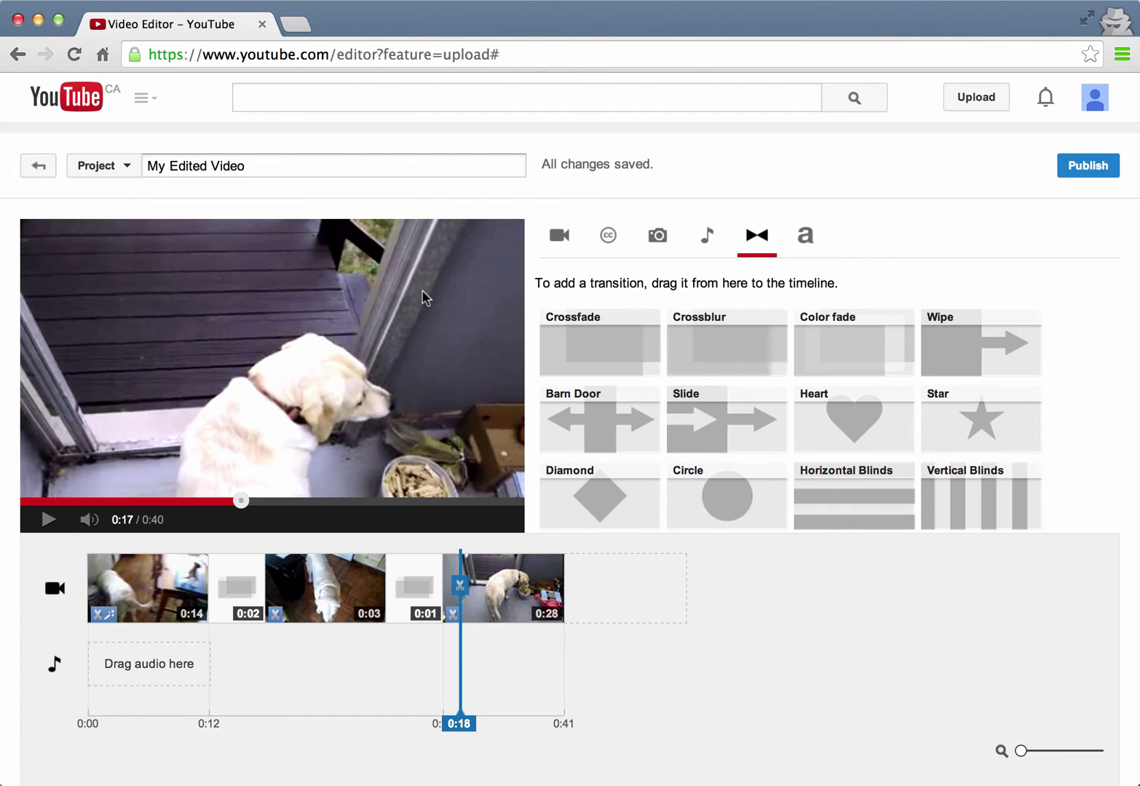
left_click(806, 243)
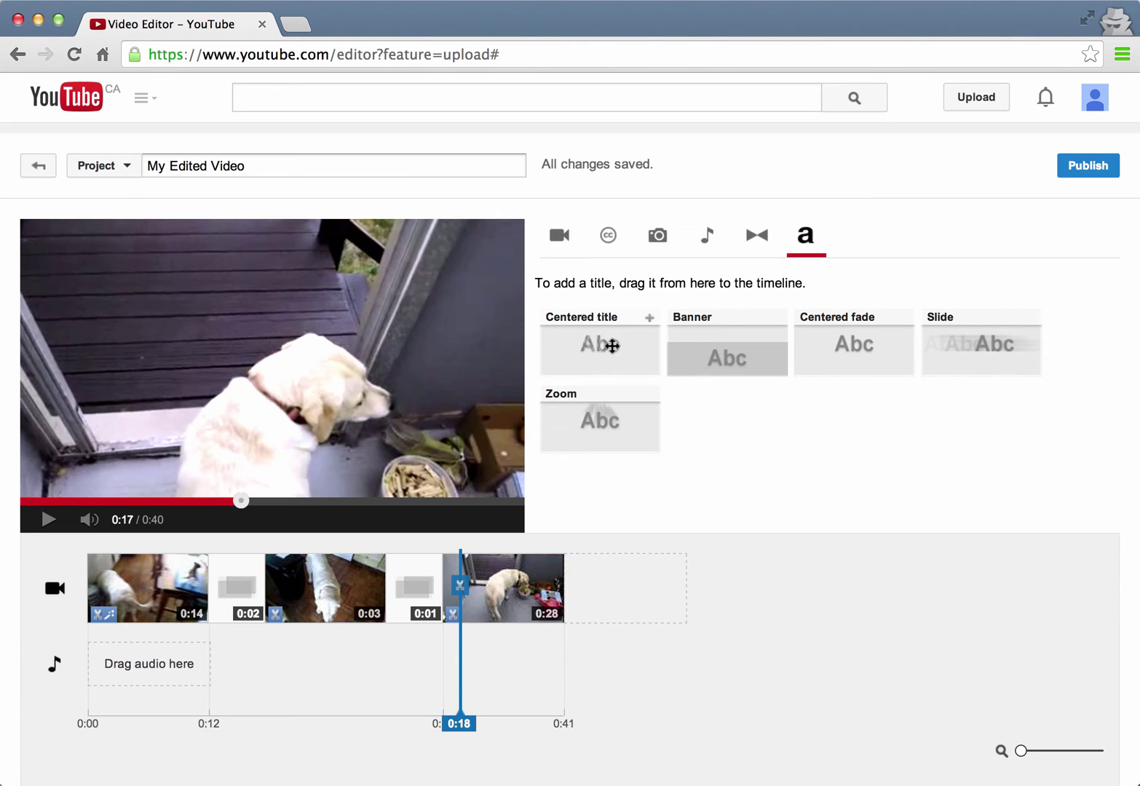
- Add a centred 'Maggie Video' title at the start and extend it to 0:05
left_click_drag(605, 345, 97, 598)
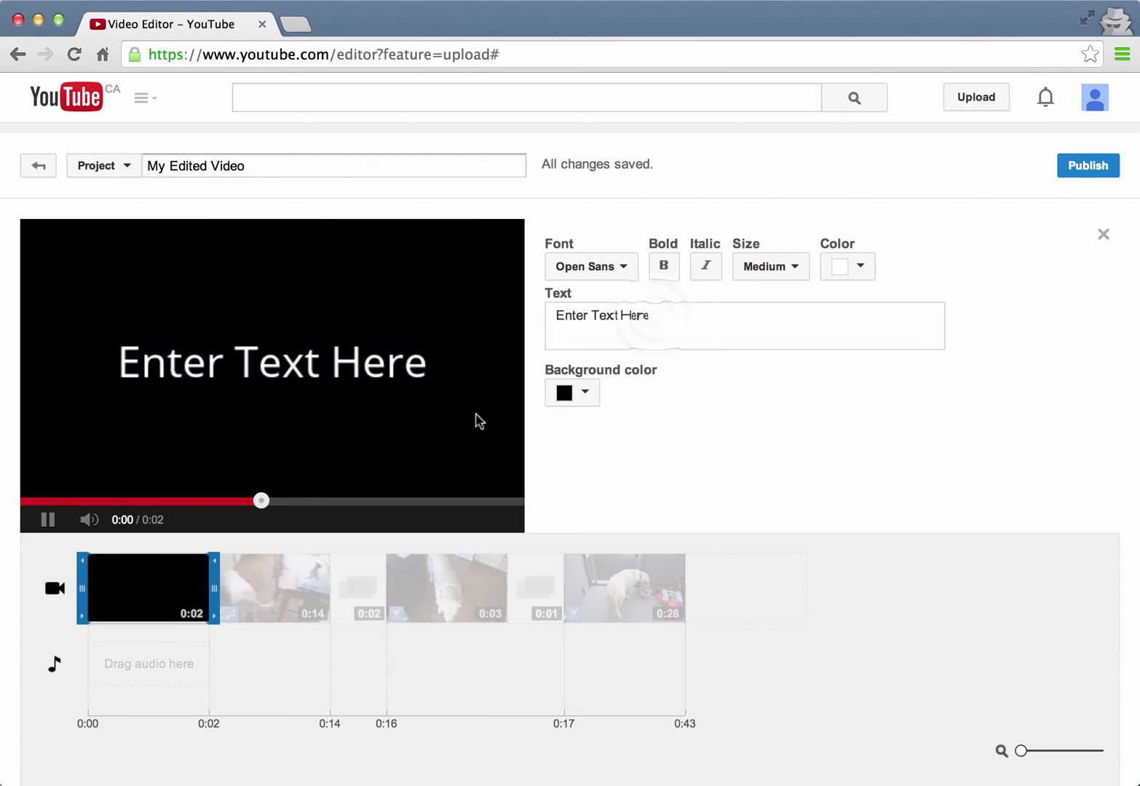
left_click_drag(646, 316, 618, 314)
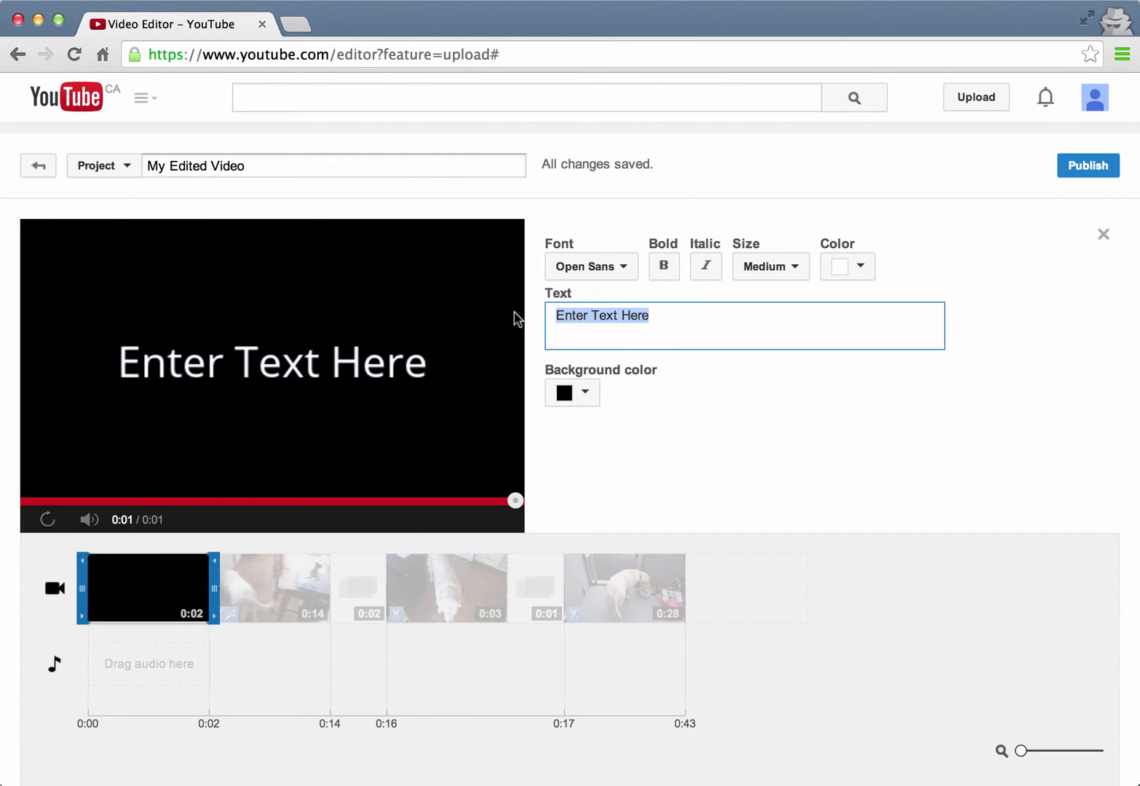
type("Maggie")
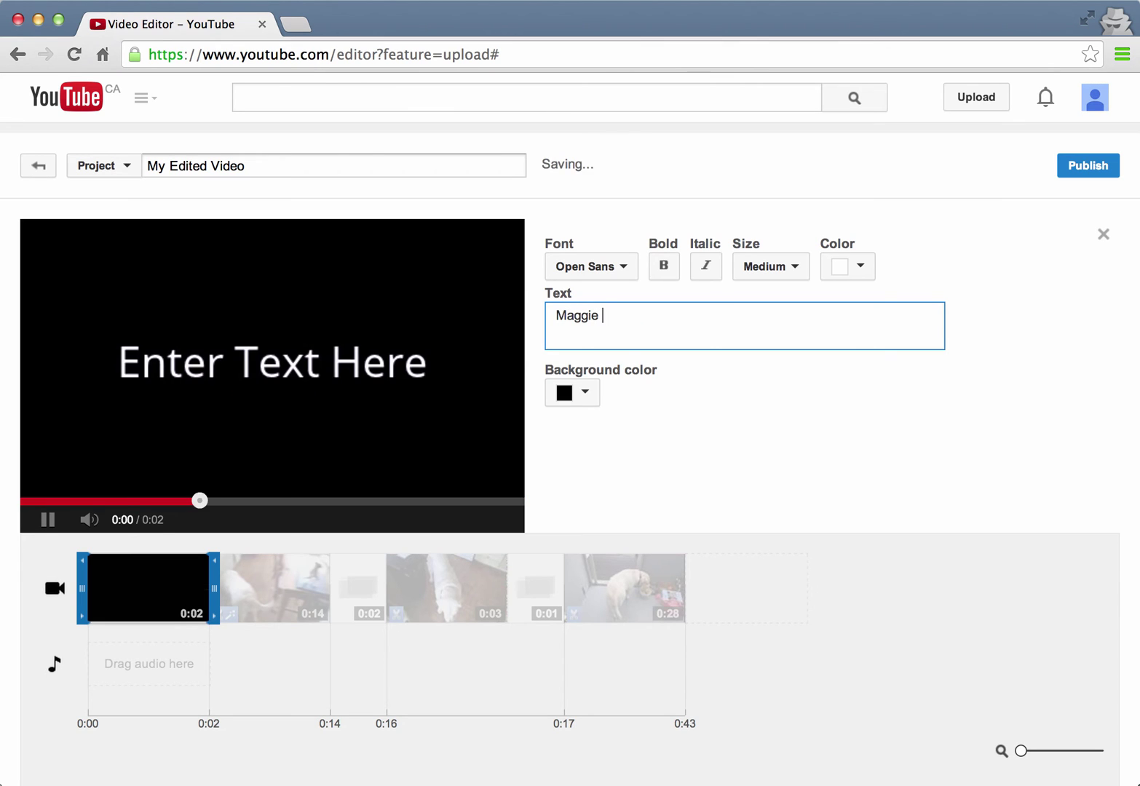
type(" Video")
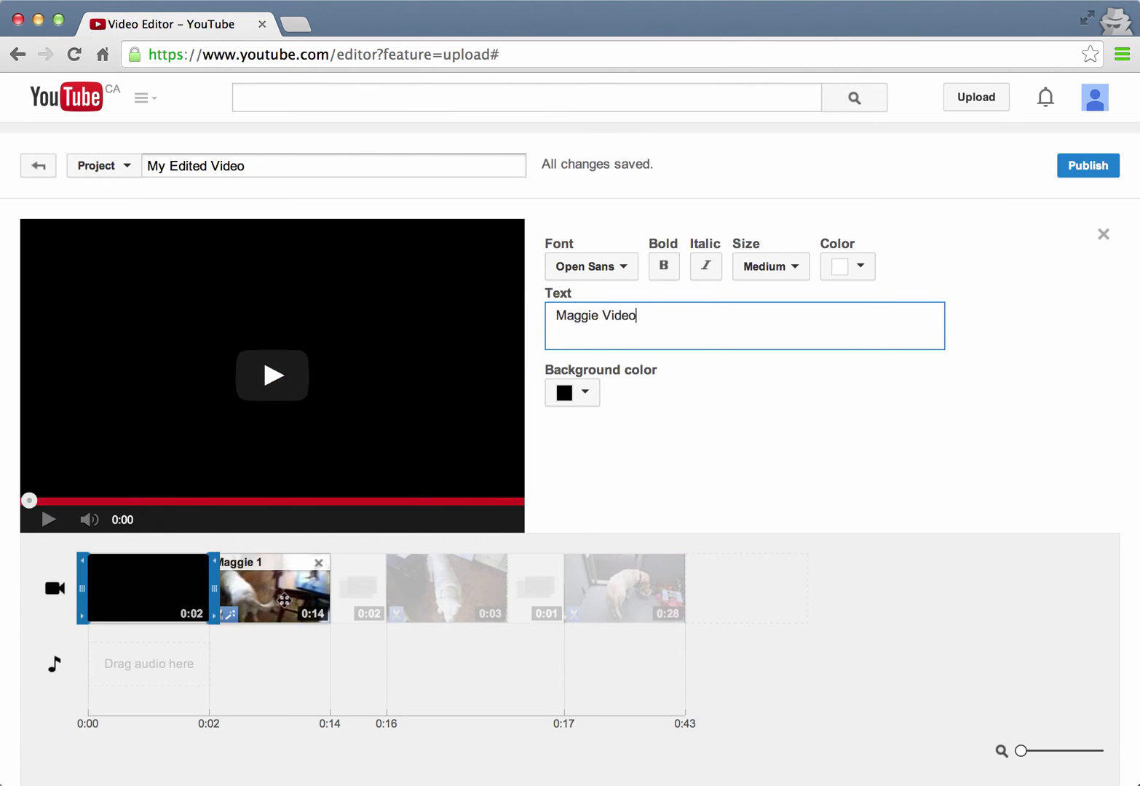
mouse_move(214, 591)
left_mouse_down()
mouse_move(224, 597)
mouse_move(191, 585)
mouse_move(235, 580)
left_mouse_up()
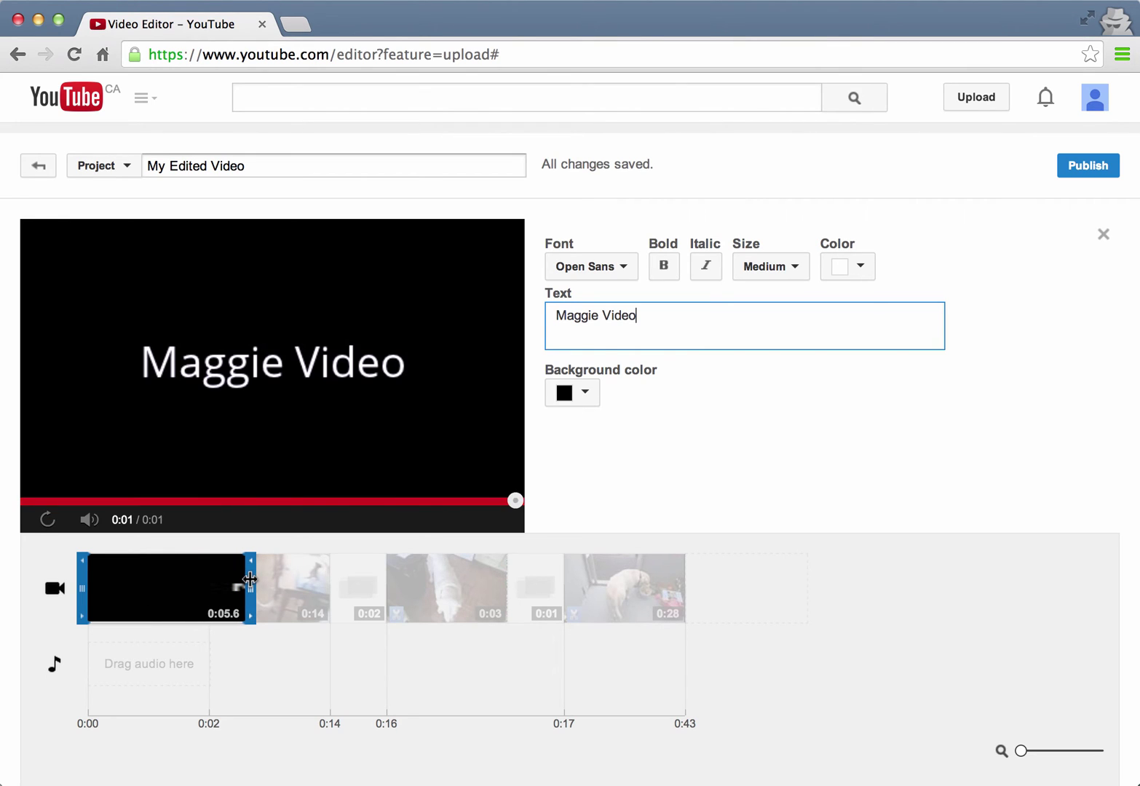
left_click_drag(243, 580, 243, 580)
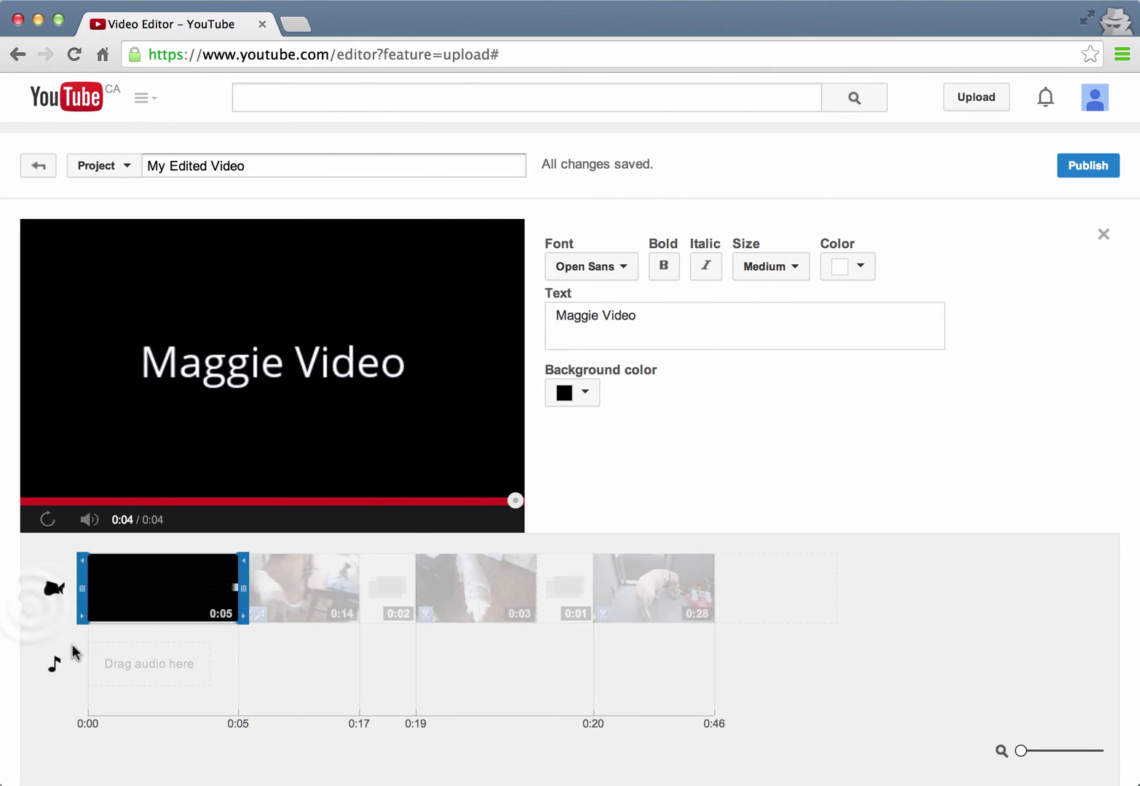
- Preview the project, then place a Crossfade between the title and Maggie 1
left_click(29, 610)
left_click(47, 519)
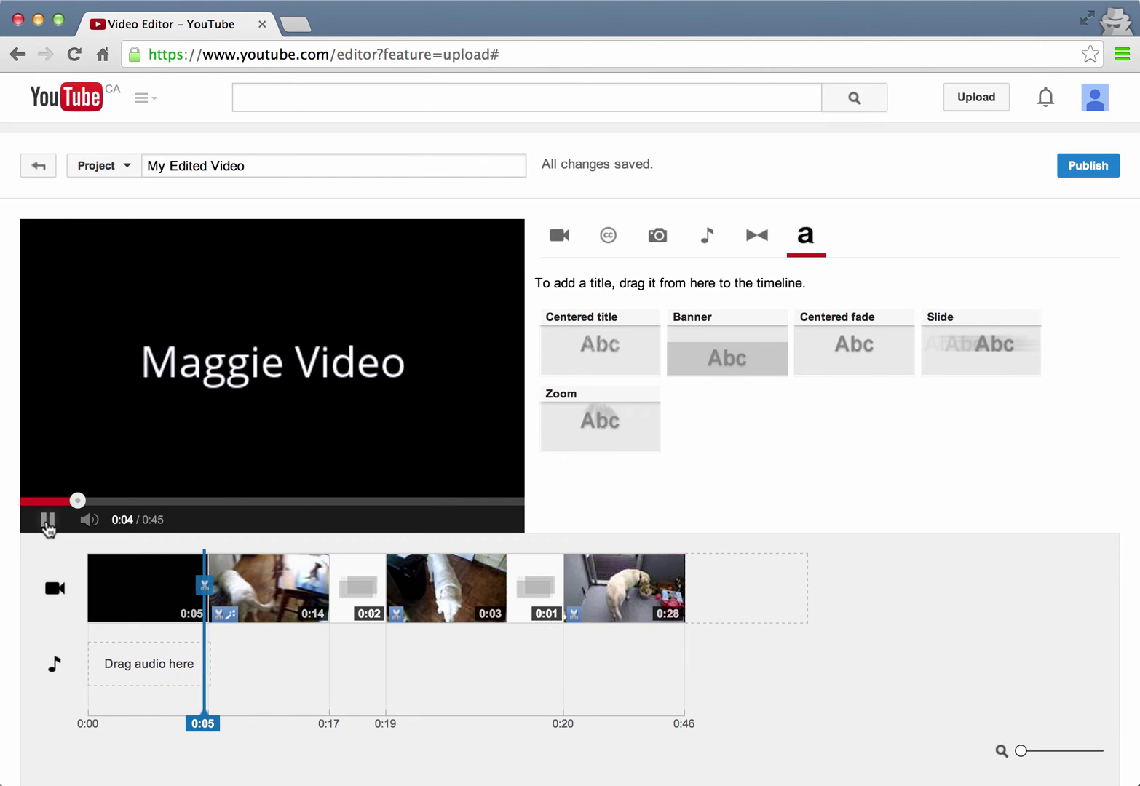
left_click(43, 521)
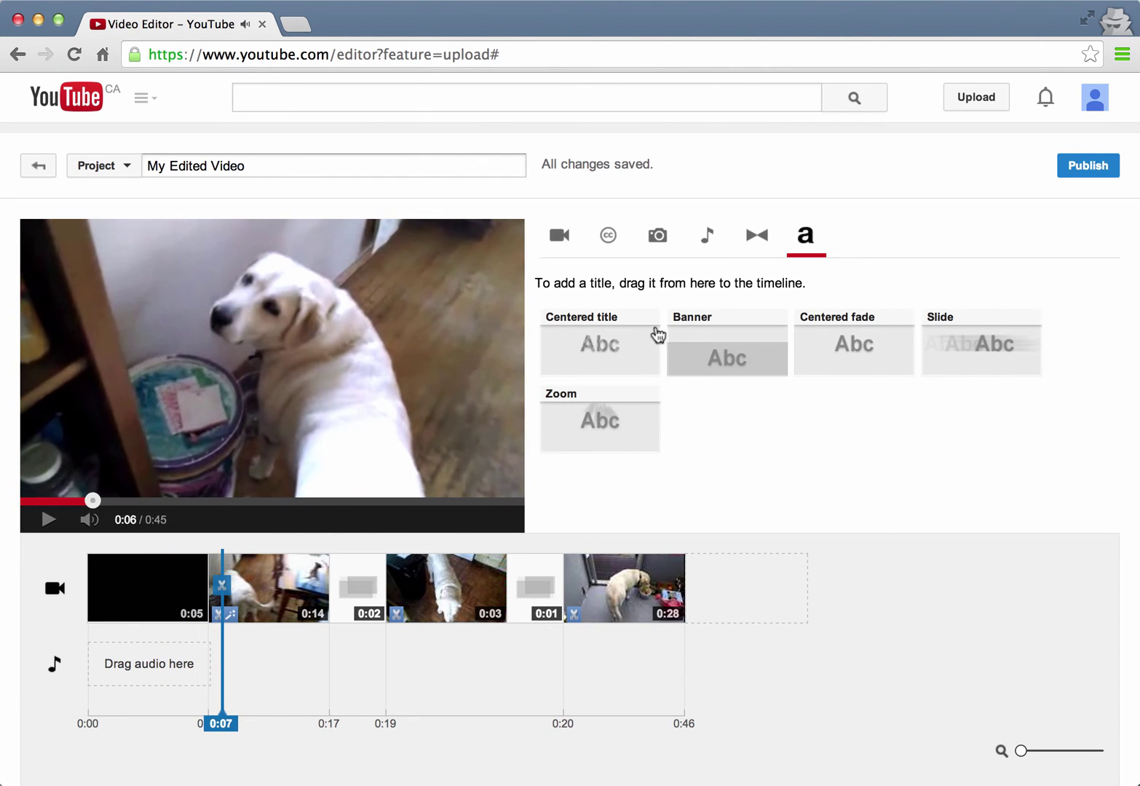
left_click(756, 235)
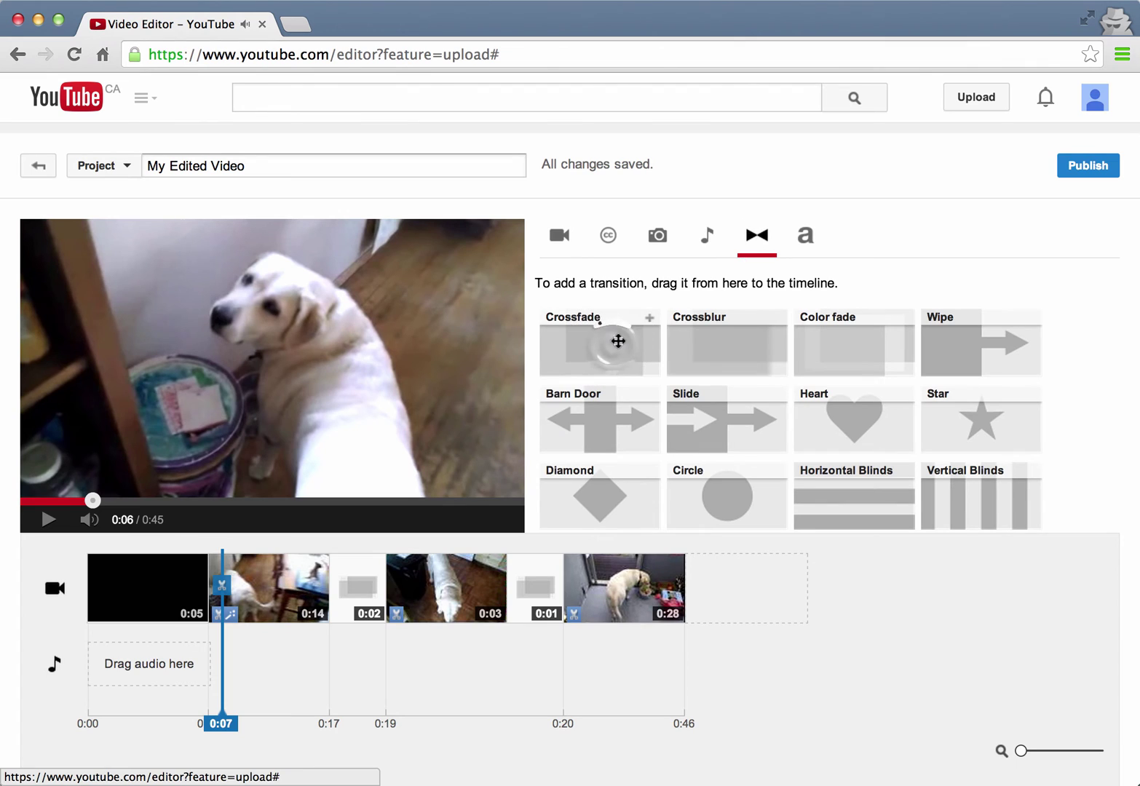
left_click_drag(618, 340, 212, 584)
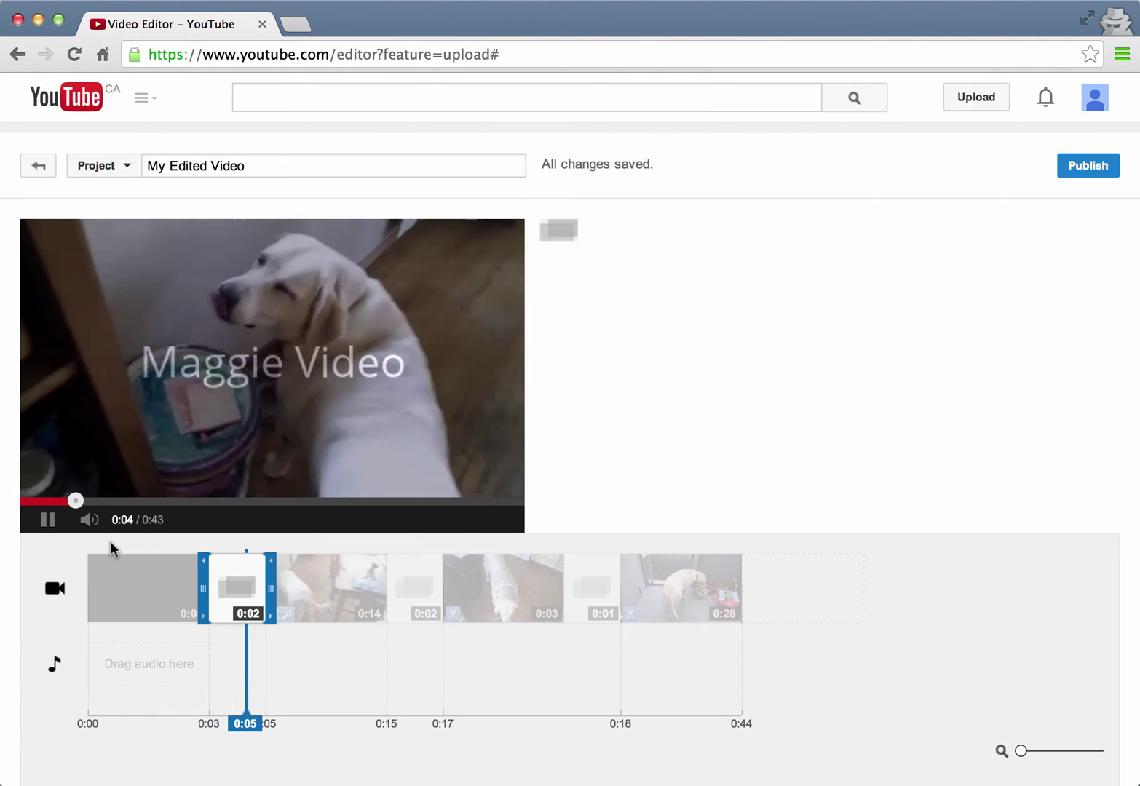
- Add a Zoom title reading 'TheEnd!' at the end of the timeline
left_click(48, 518)
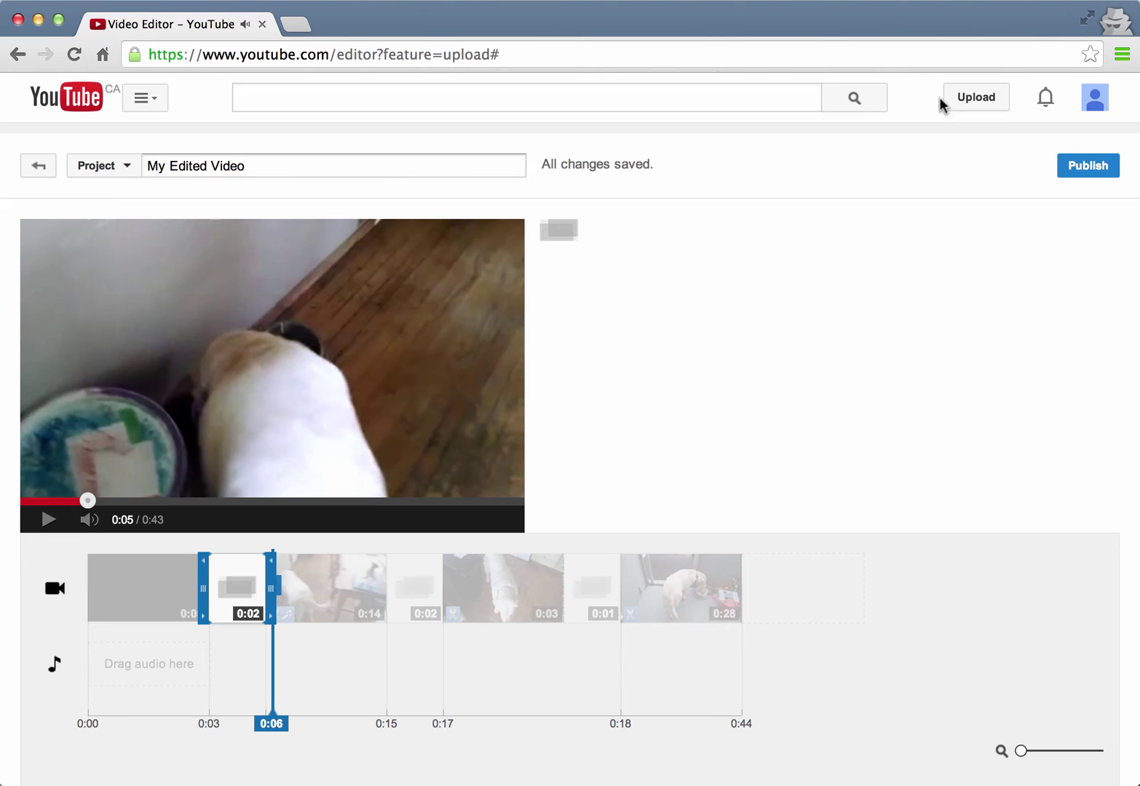
left_click(1018, 603)
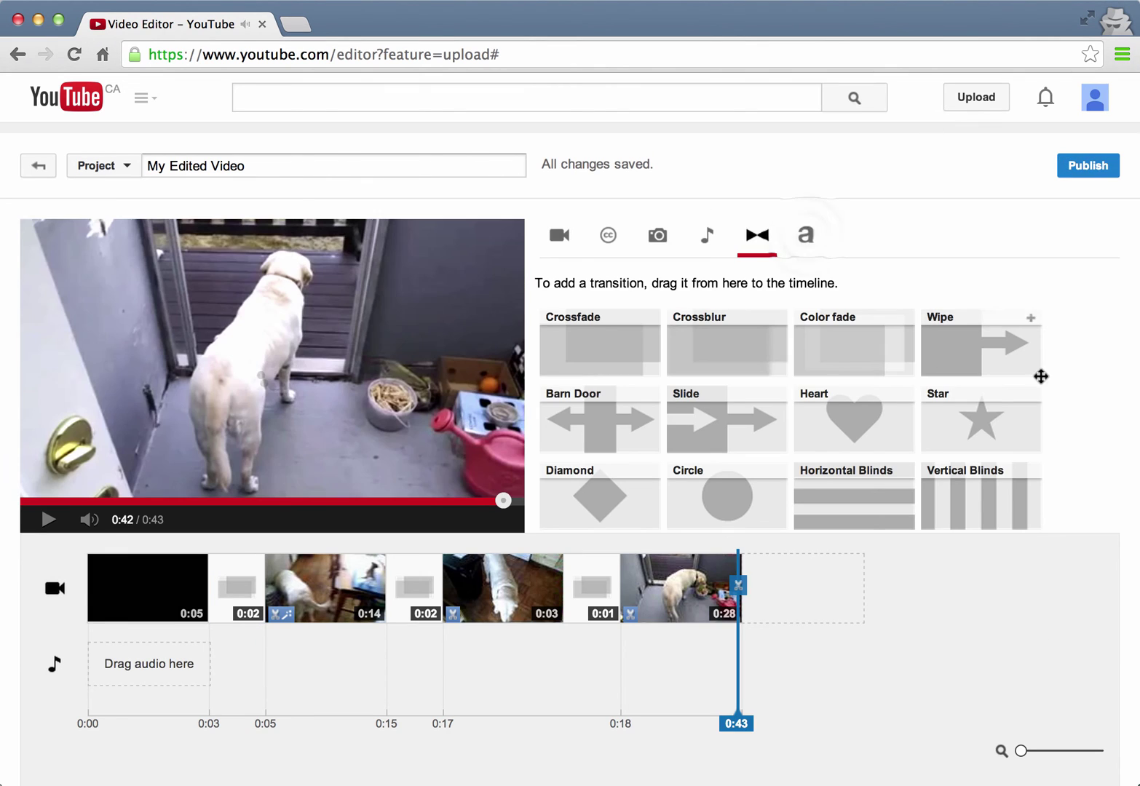
left_click(807, 237)
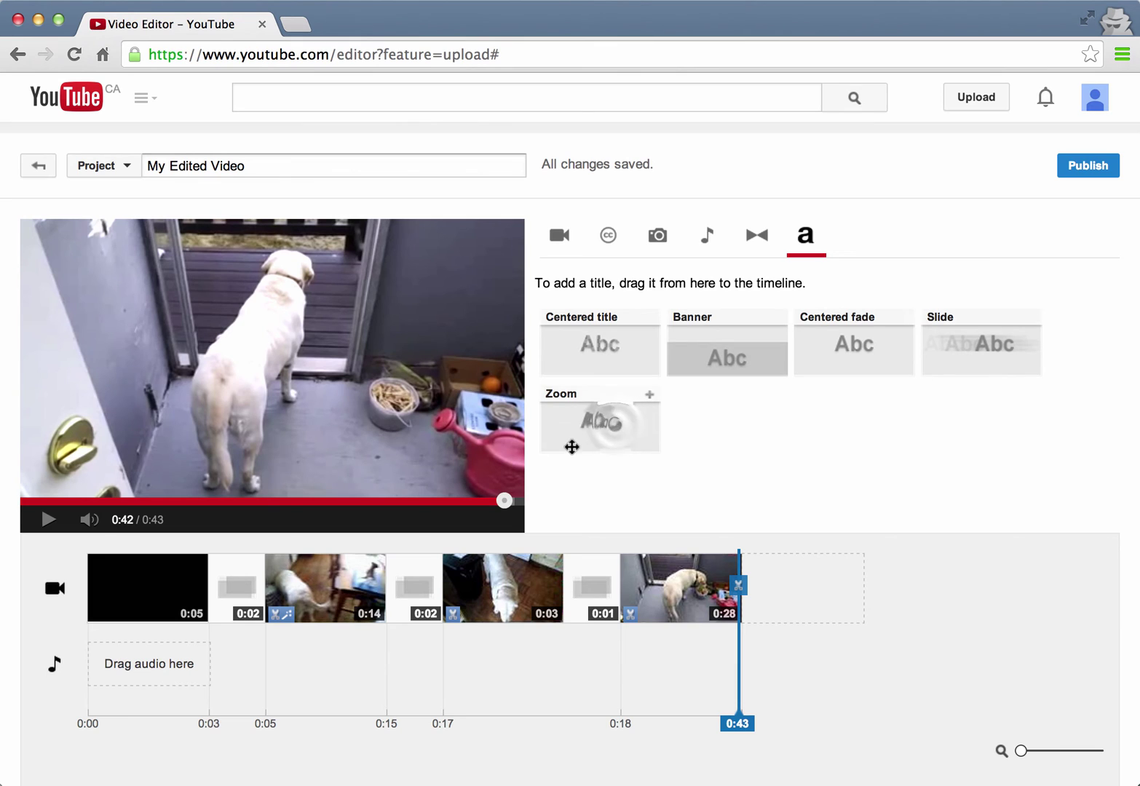
left_click_drag(613, 425, 755, 590)
left_click(677, 320)
left_click_drag(677, 320, 555, 318)
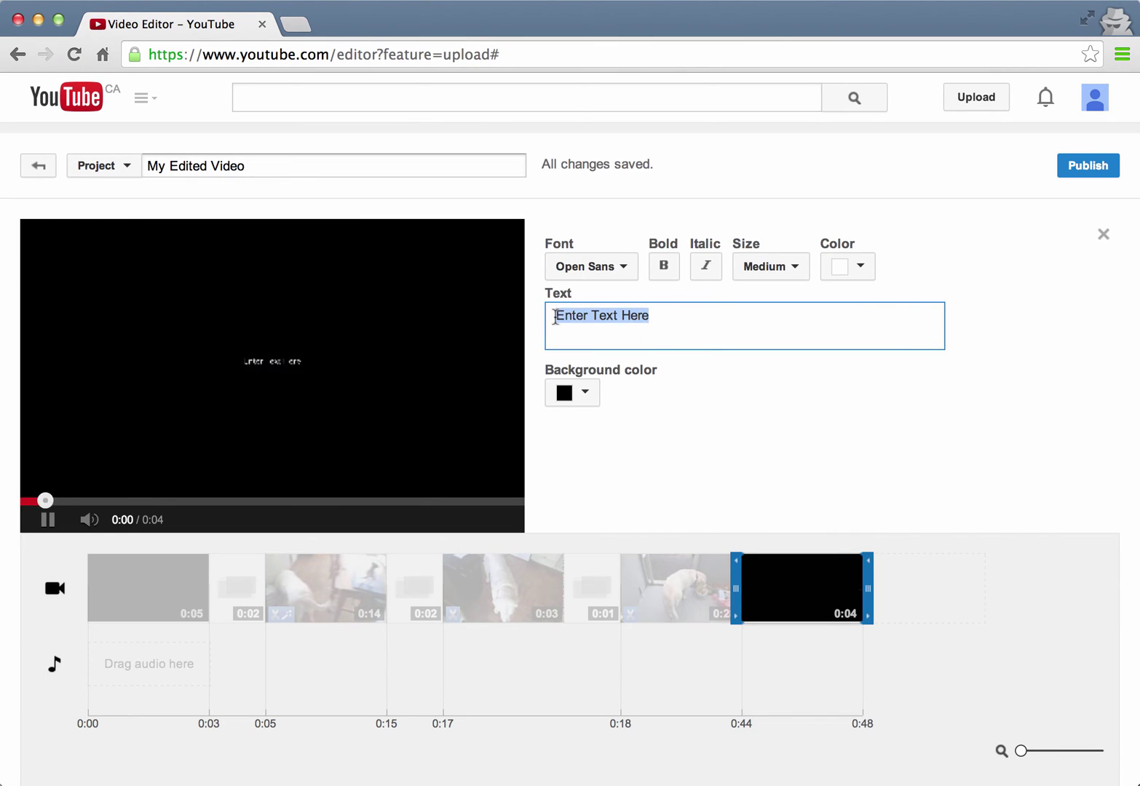
type("Thw W")
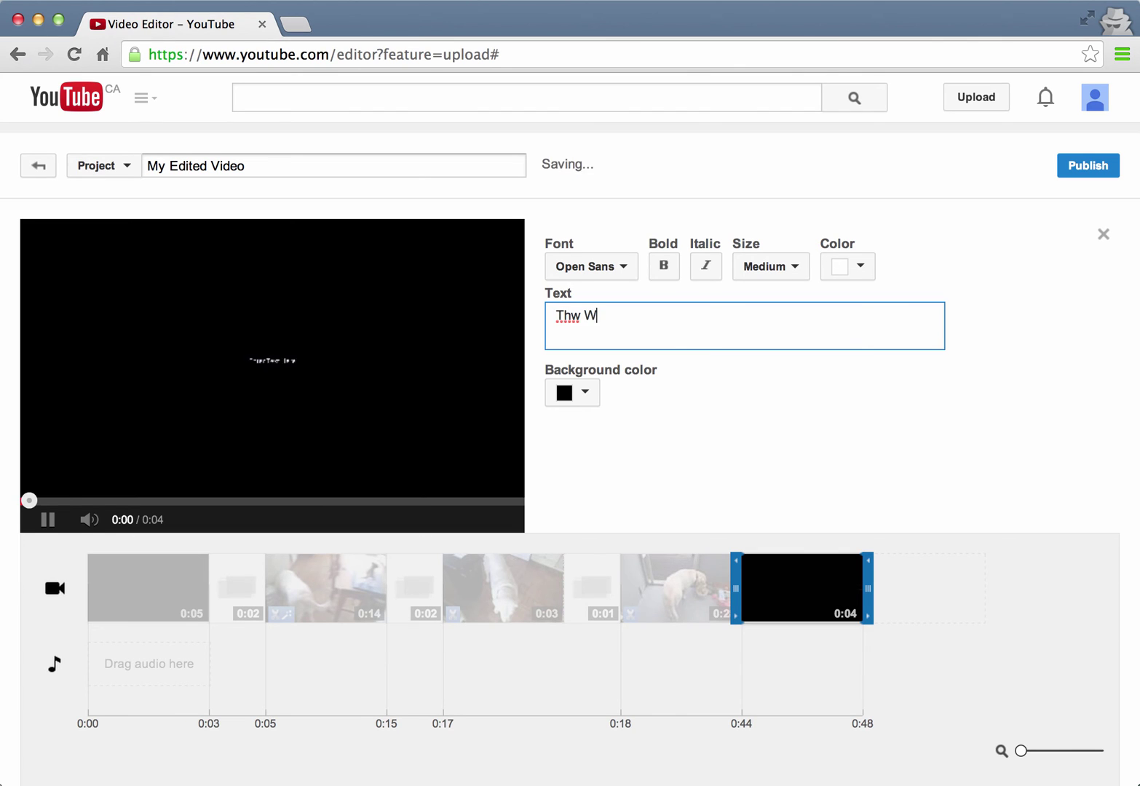
key("BackSpace")
key("BackSpace")
key("BackSpace")
type("eEn")
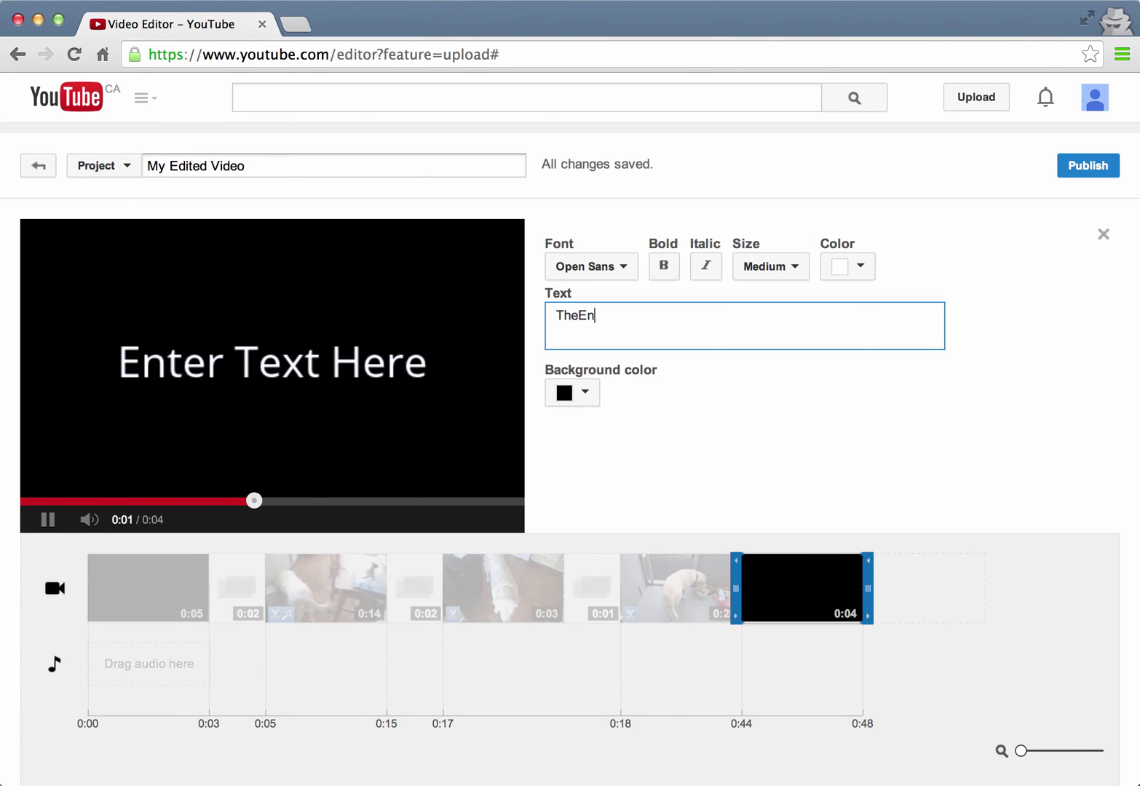
type("d!")
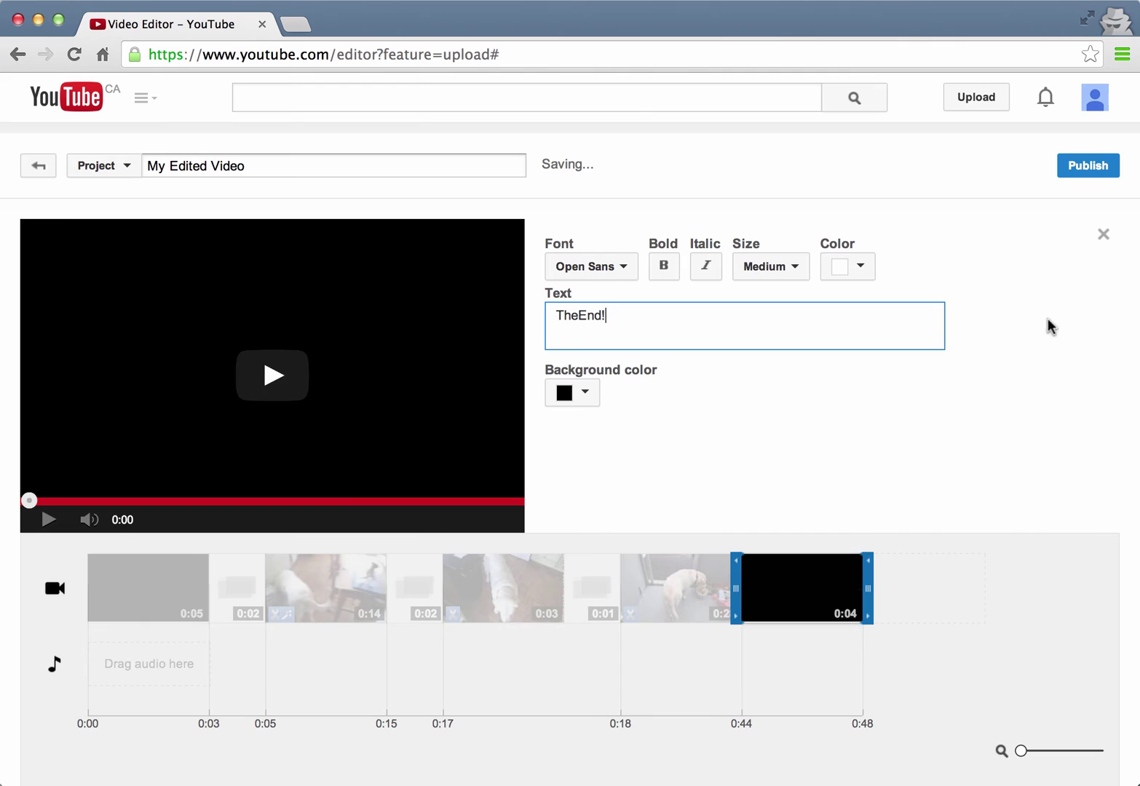
left_click(1103, 235)
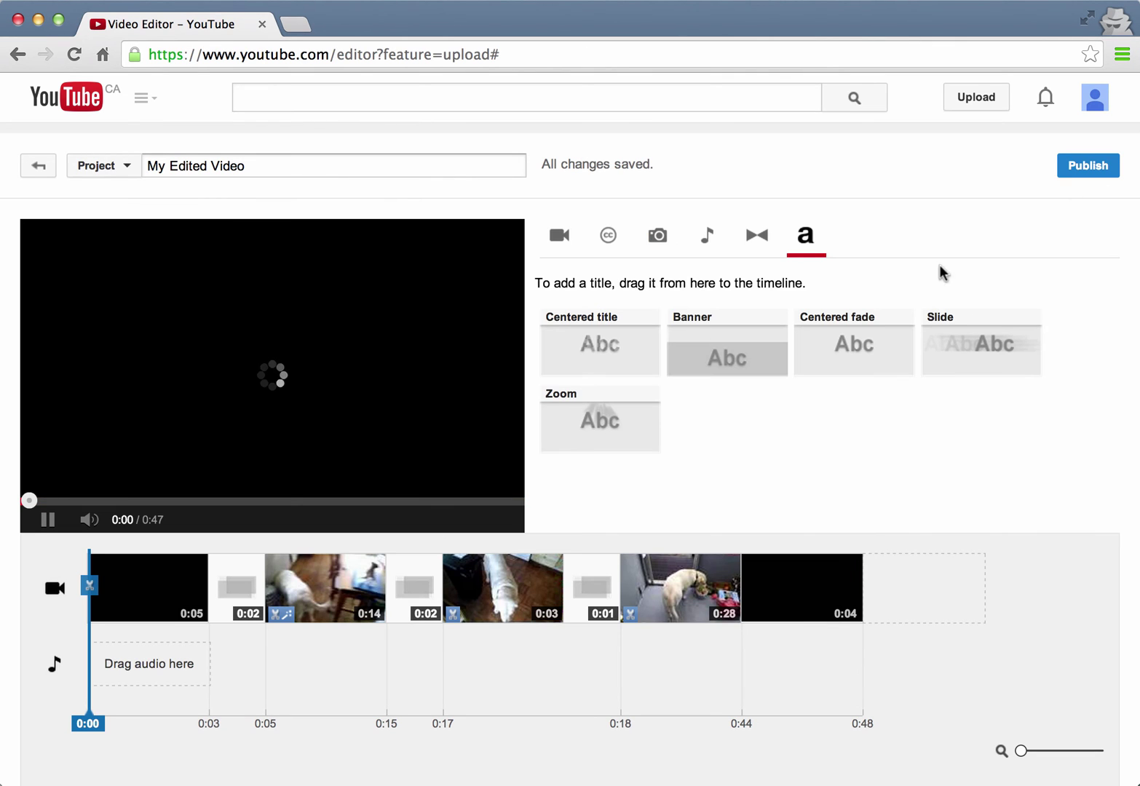
- Place a 0:02 Crossfade leading into the TheEnd! title
left_click(757, 240)
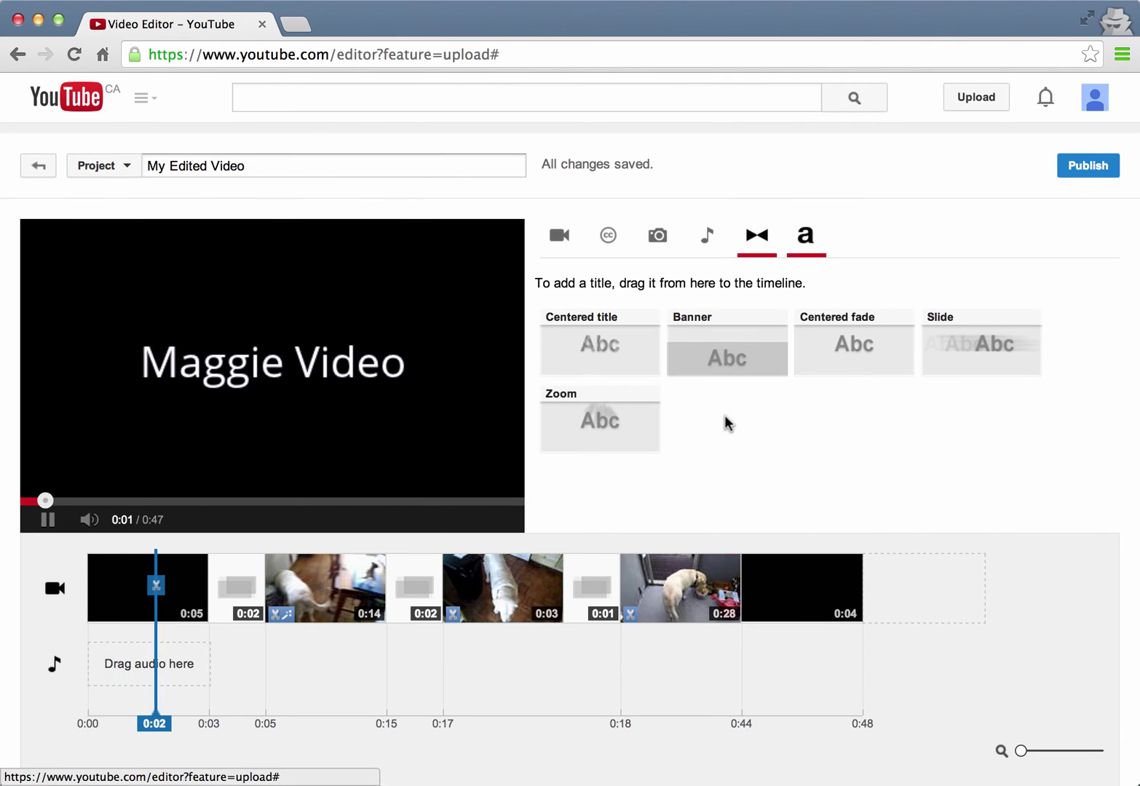
left_click(756, 244)
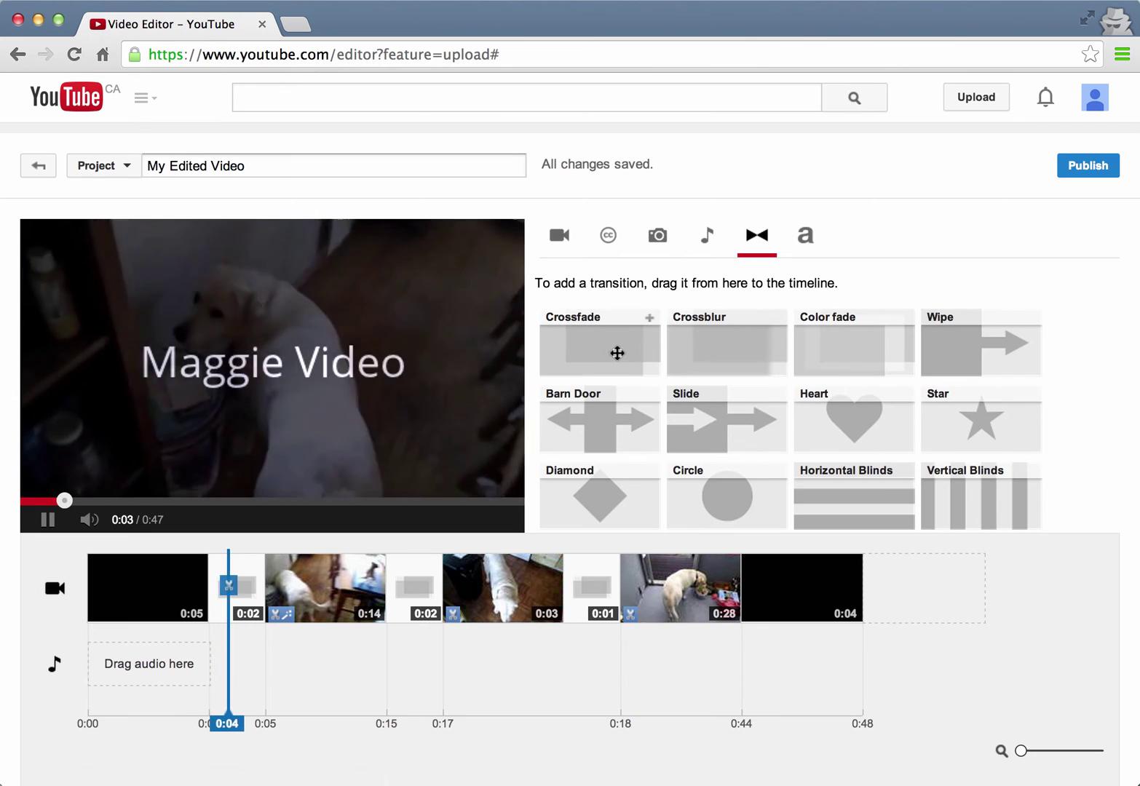
left_click_drag(618, 332, 742, 563)
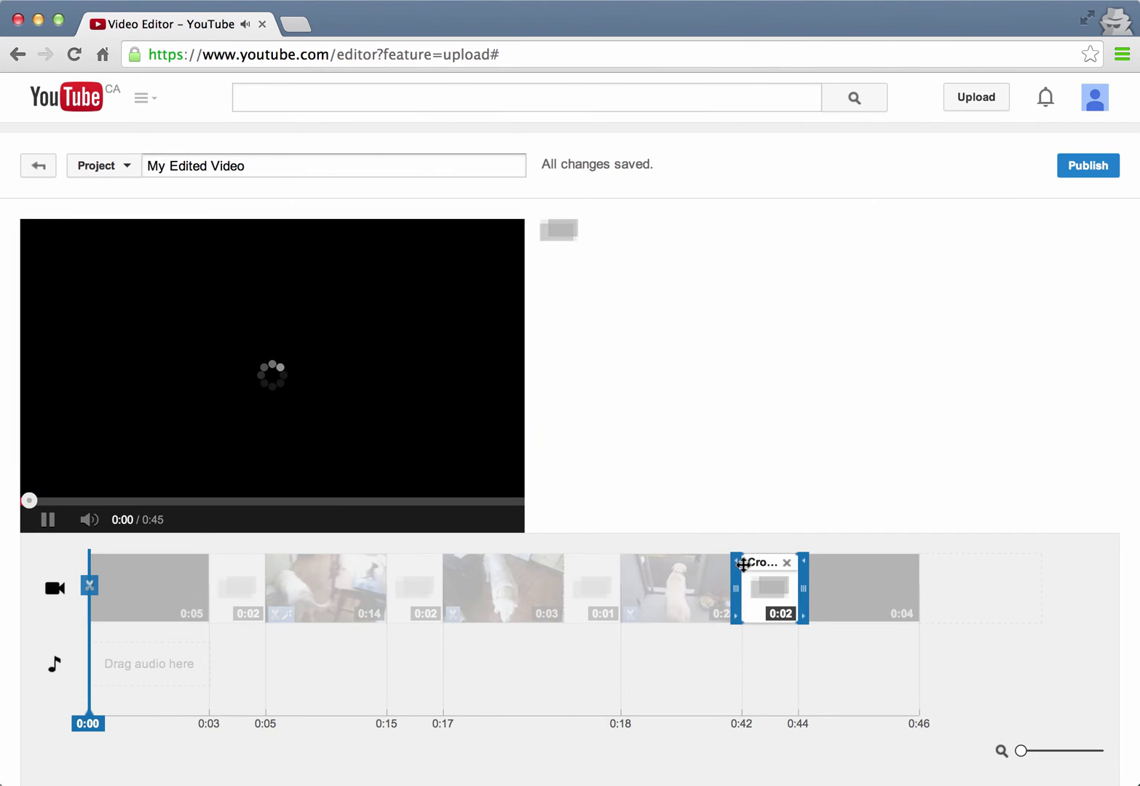
left_click(700, 656)
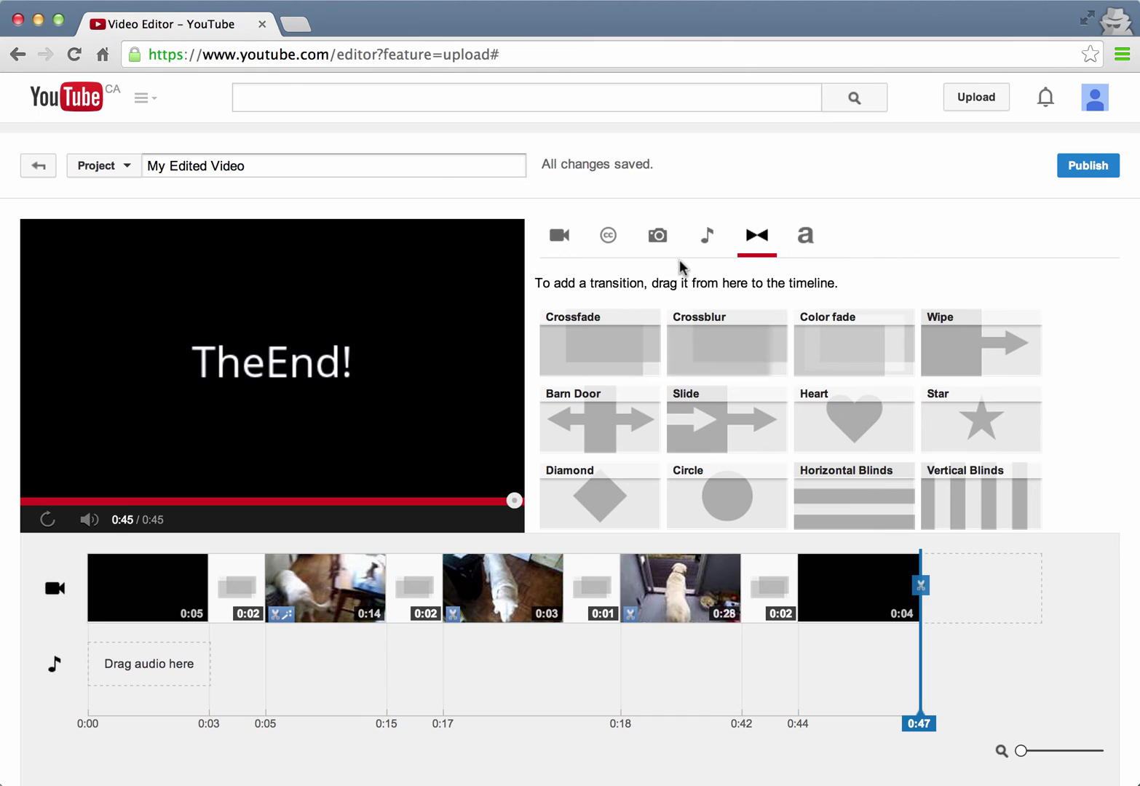
- Drag 'Walking the Dog' by Silent Partner from the audio library onto the timeline as the soundtrack
left_click(707, 237)
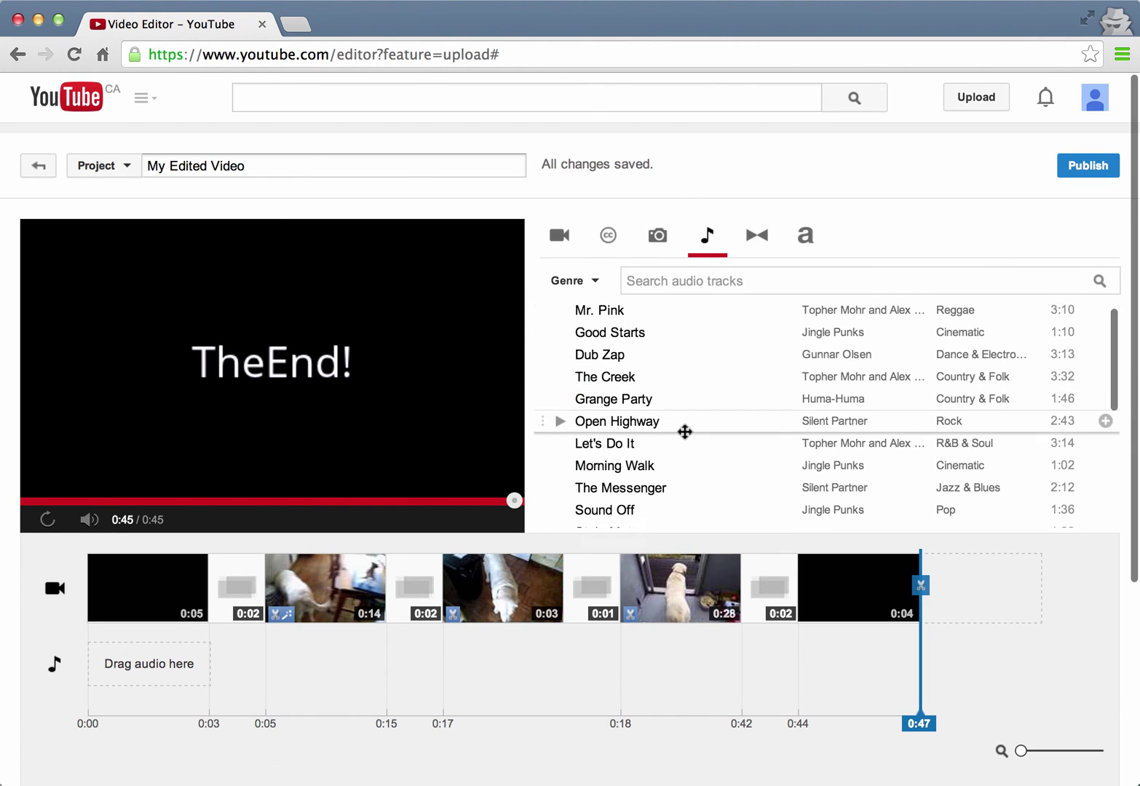
scroll(655, 411, "down", 5)
scroll(650, 404, "down", 1)
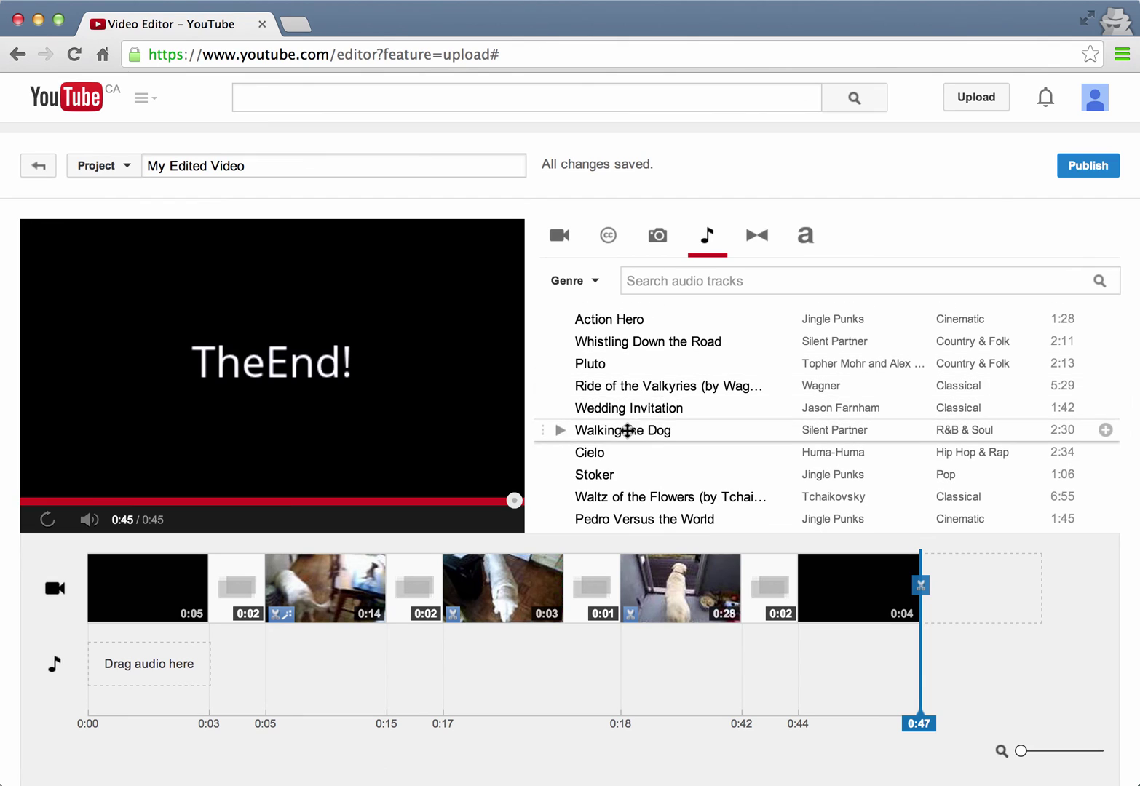
left_click_drag(627, 431, 174, 668)
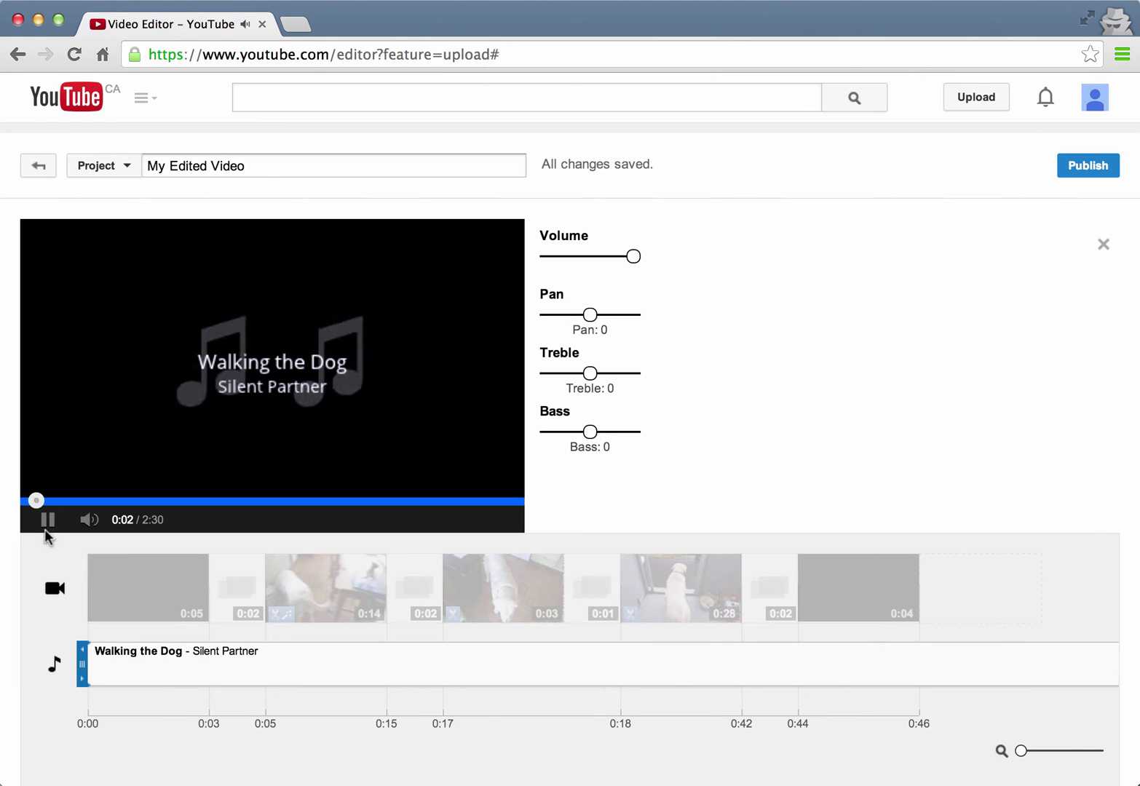
left_click(70, 559)
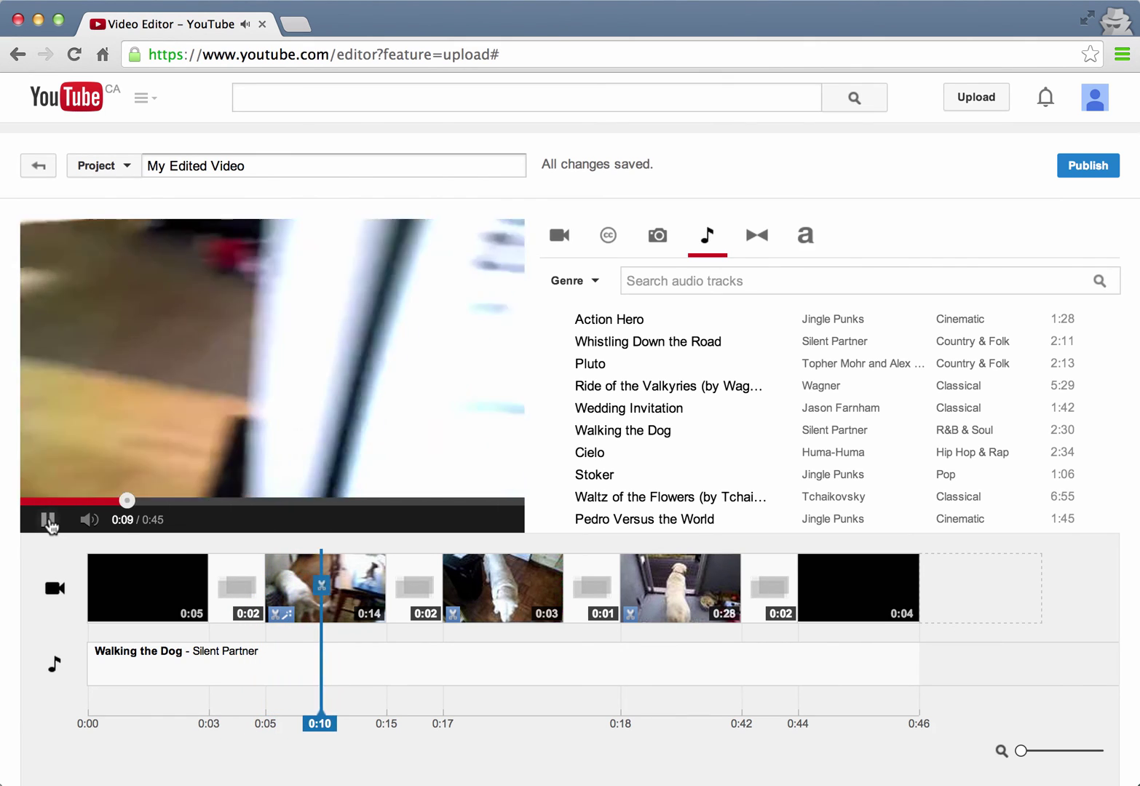
left_click(48, 520)
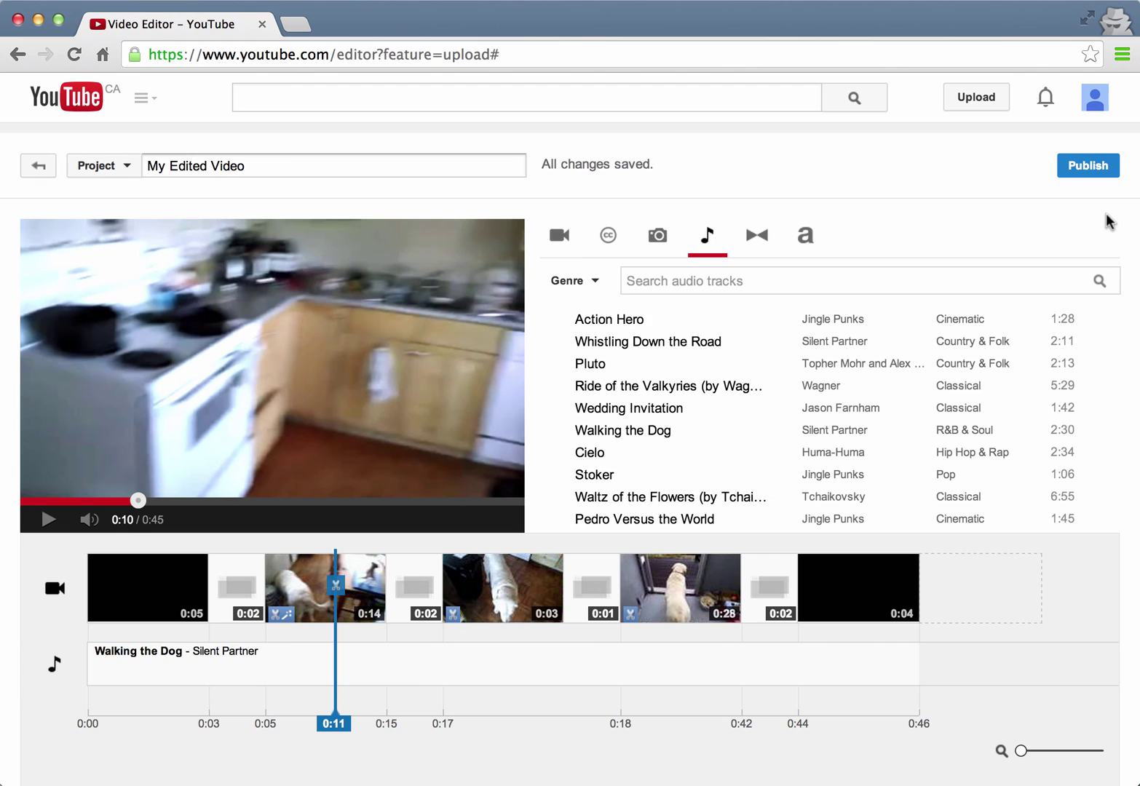
left_click(565, 241)
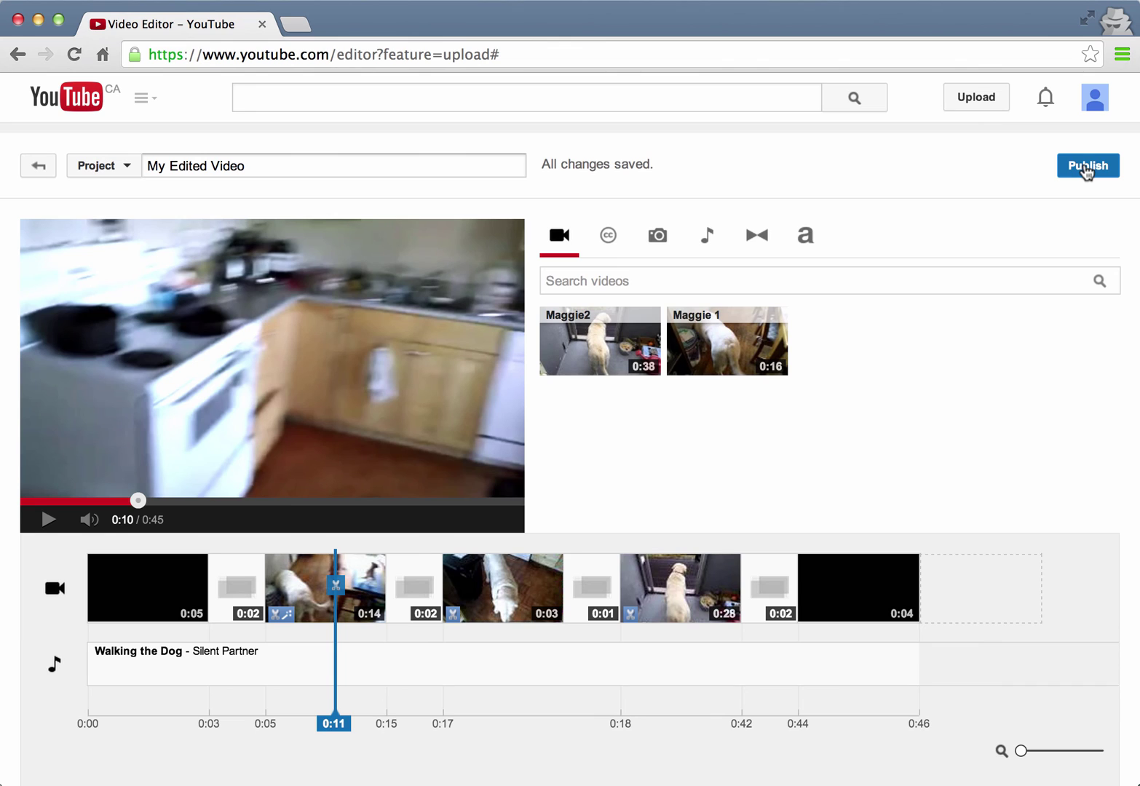
- Retitle the project 'Maggie Test Video' and publish it
left_click(251, 163)
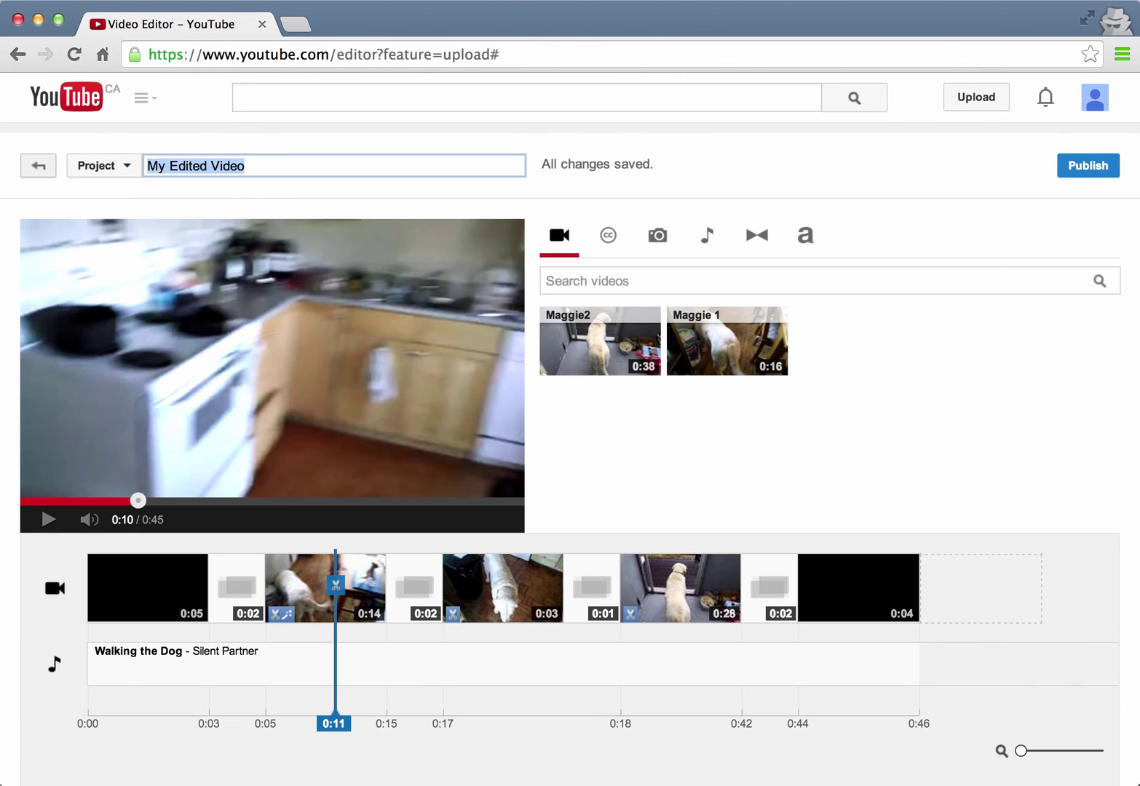
type("Maggie")
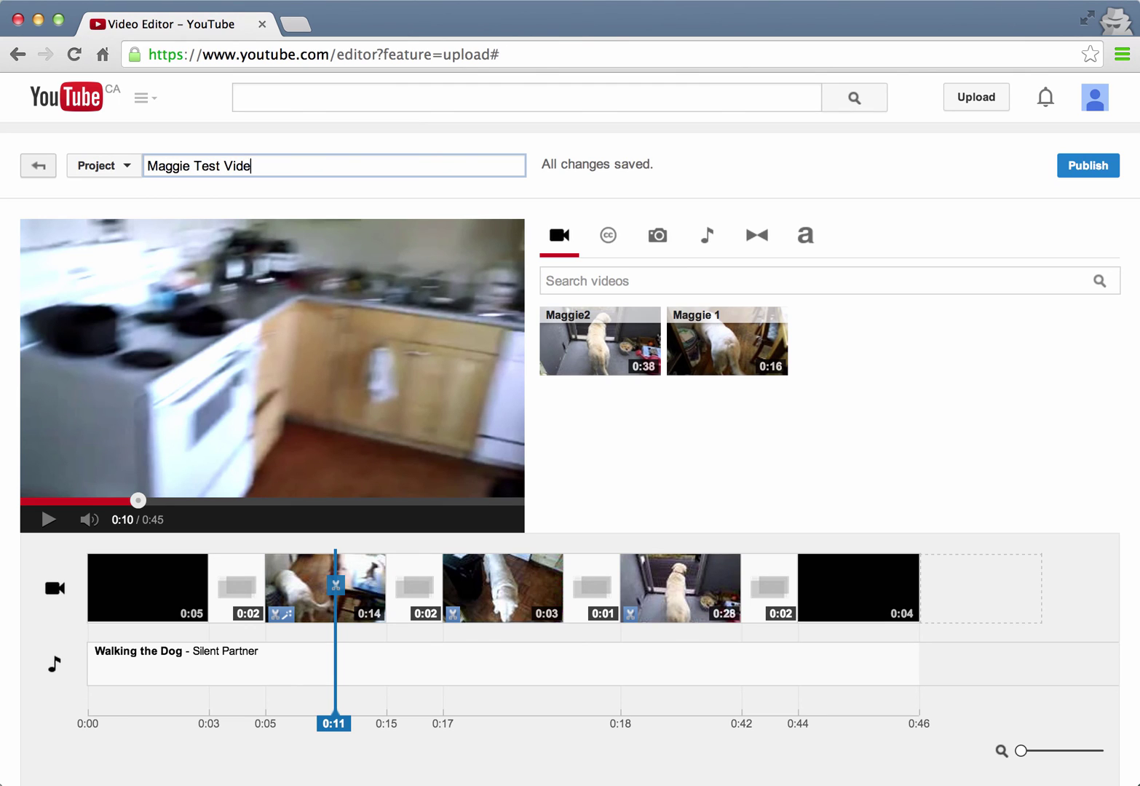
left_click(1091, 167)
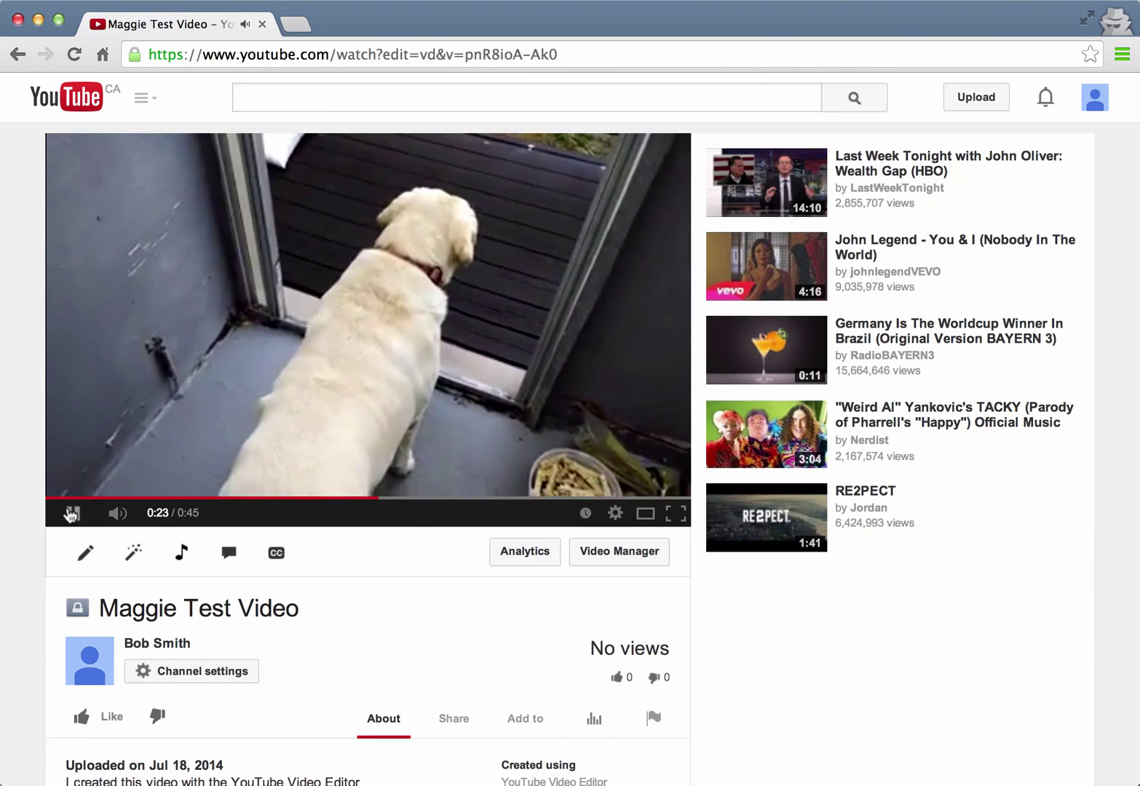
- Skip the published video ahead to 0:36 to reach its 'TheEnd!' ending
left_click(563, 497)
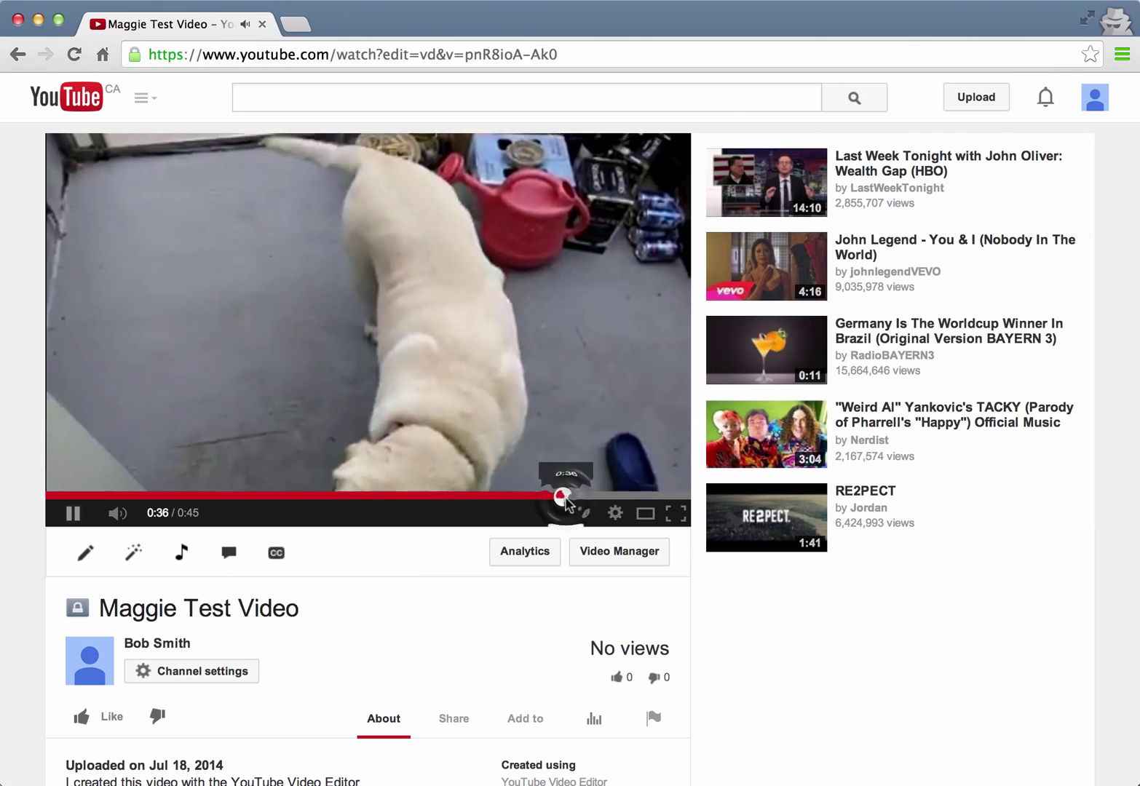